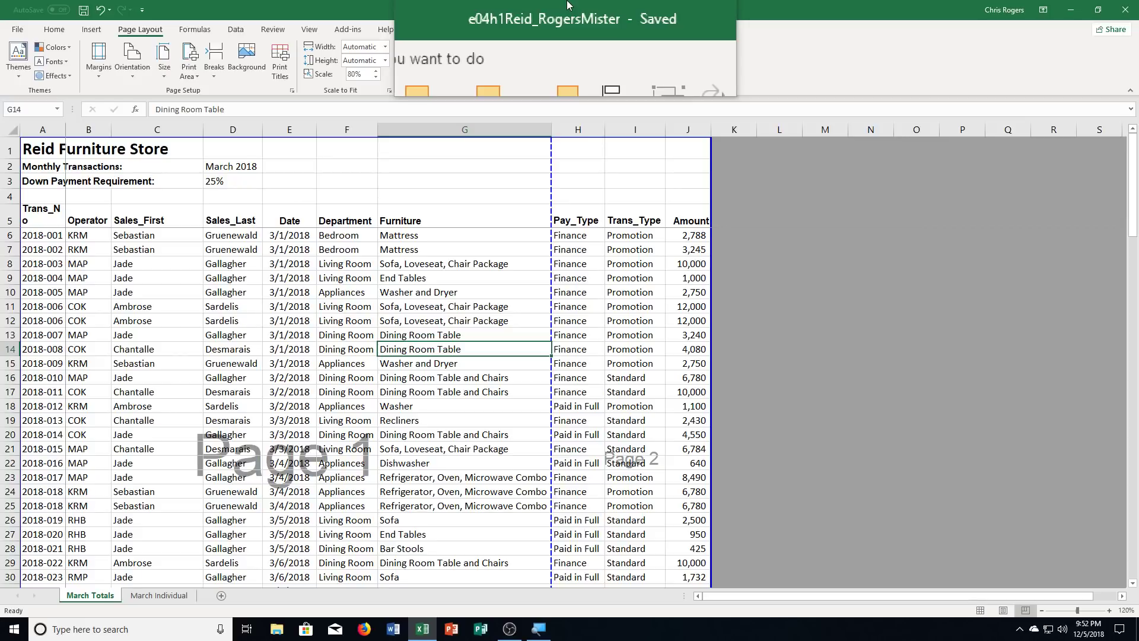
Open Save As in the Computer Class folder and edit the file name to e04h2_RogersMister
{"action": "left_click", "coordinate": [17, 29]}
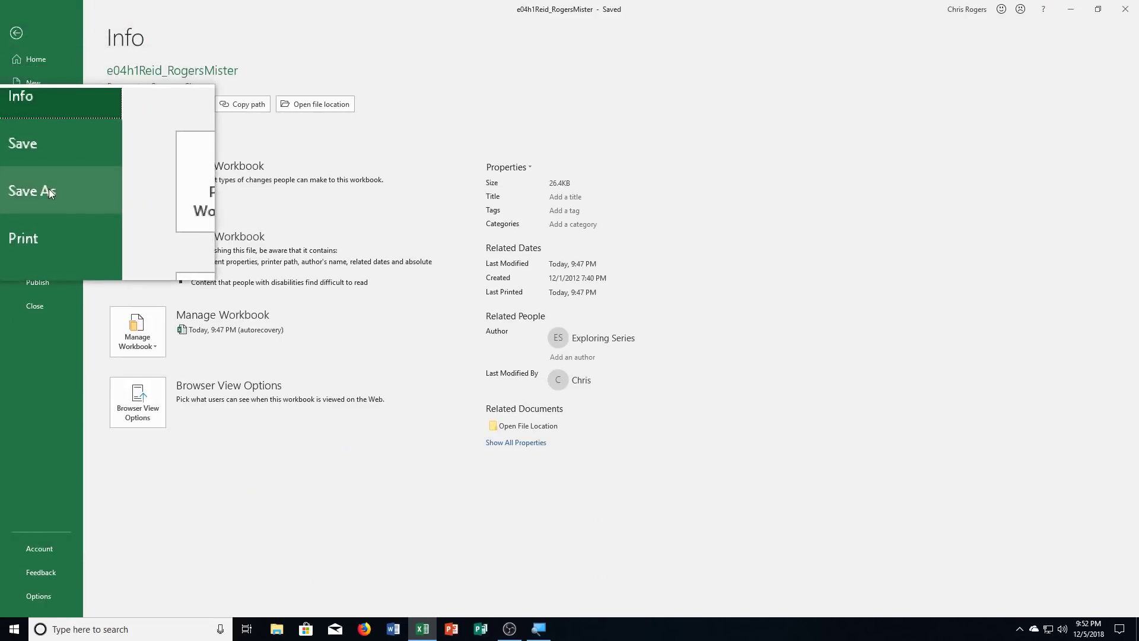
{"action": "left_click", "coordinate": [48, 189]}
{"action": "left_click", "coordinate": [185, 223]}
{"action": "left_click", "coordinate": [184, 218]}
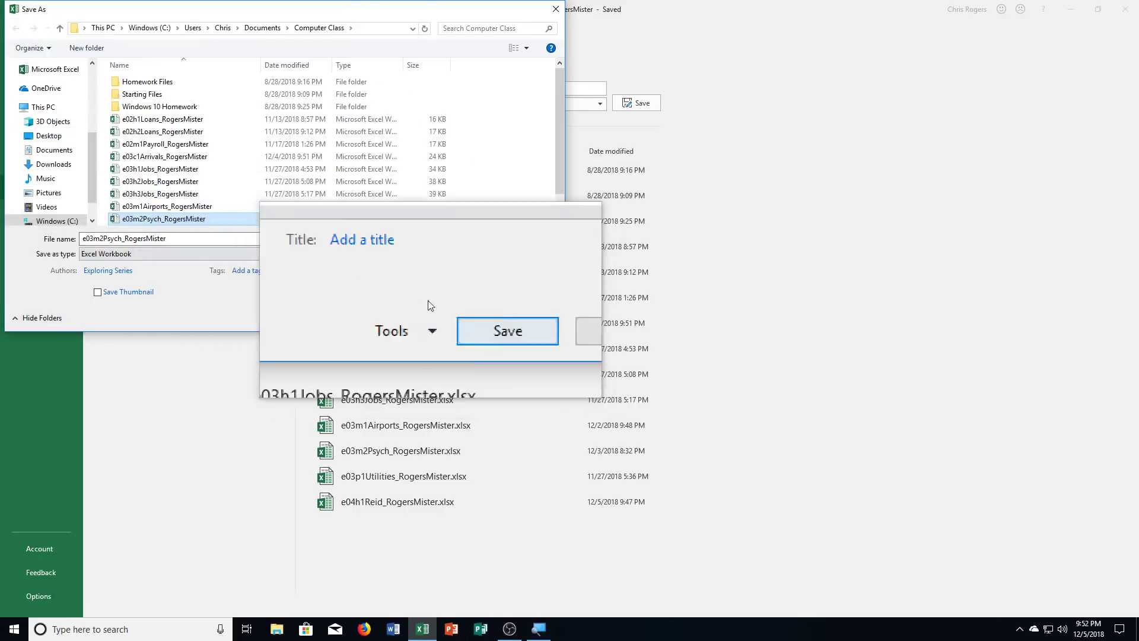
{"action": "double_click", "coordinate": [122, 240]}
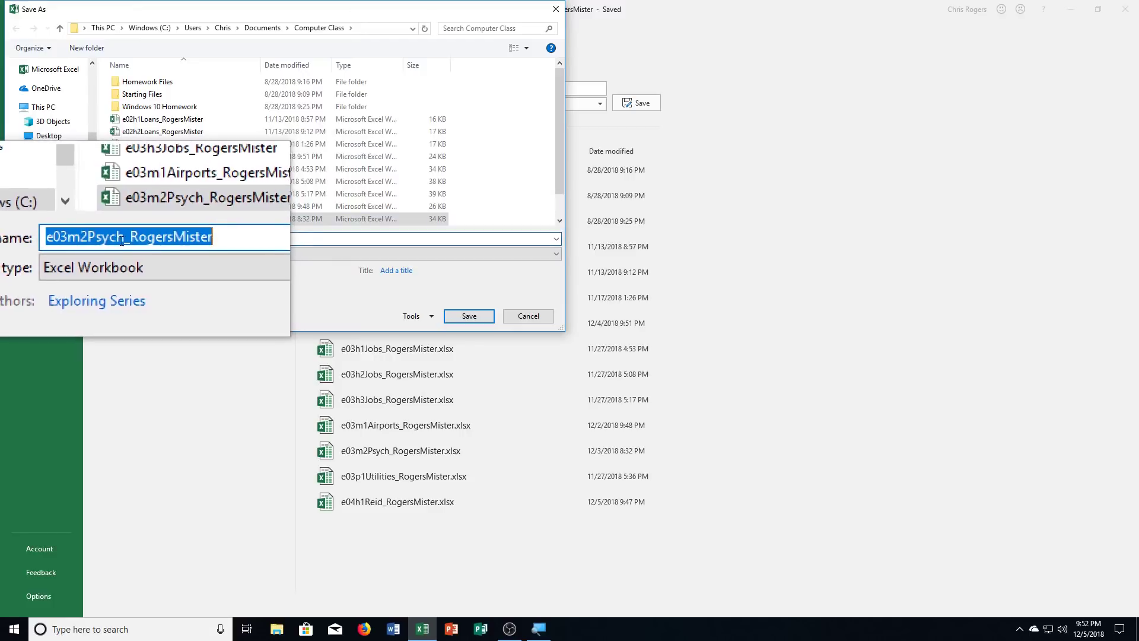
{"action": "left_click_drag", "start_coordinate": [122, 240], "coordinate": [86, 239]}
{"action": "type", "text": "04"}
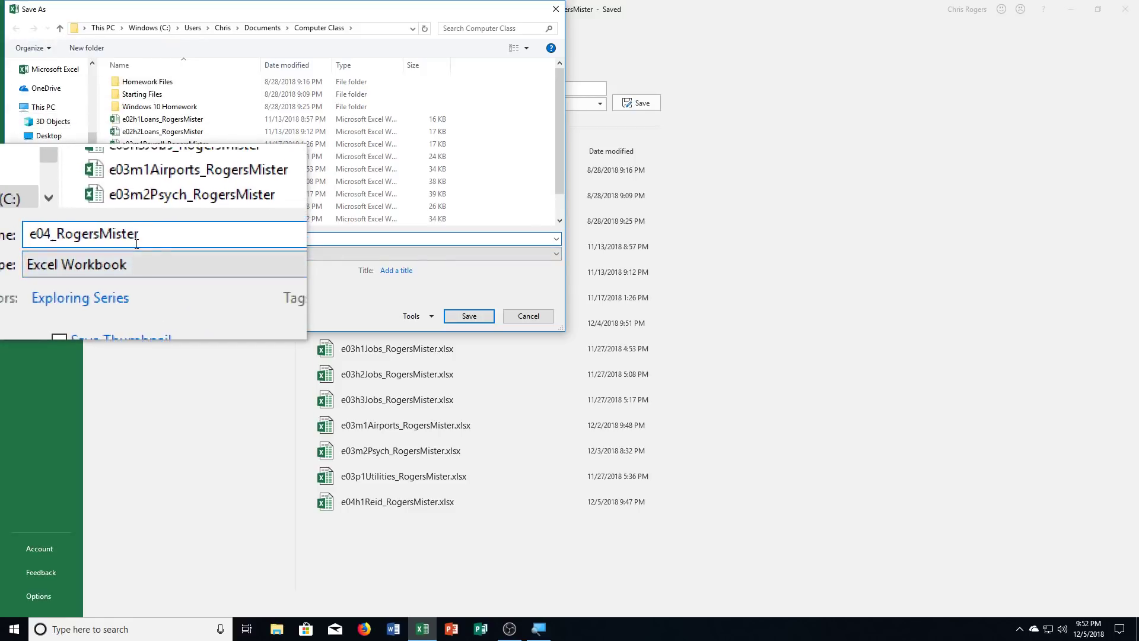
{"action": "type", "text": "h1"}
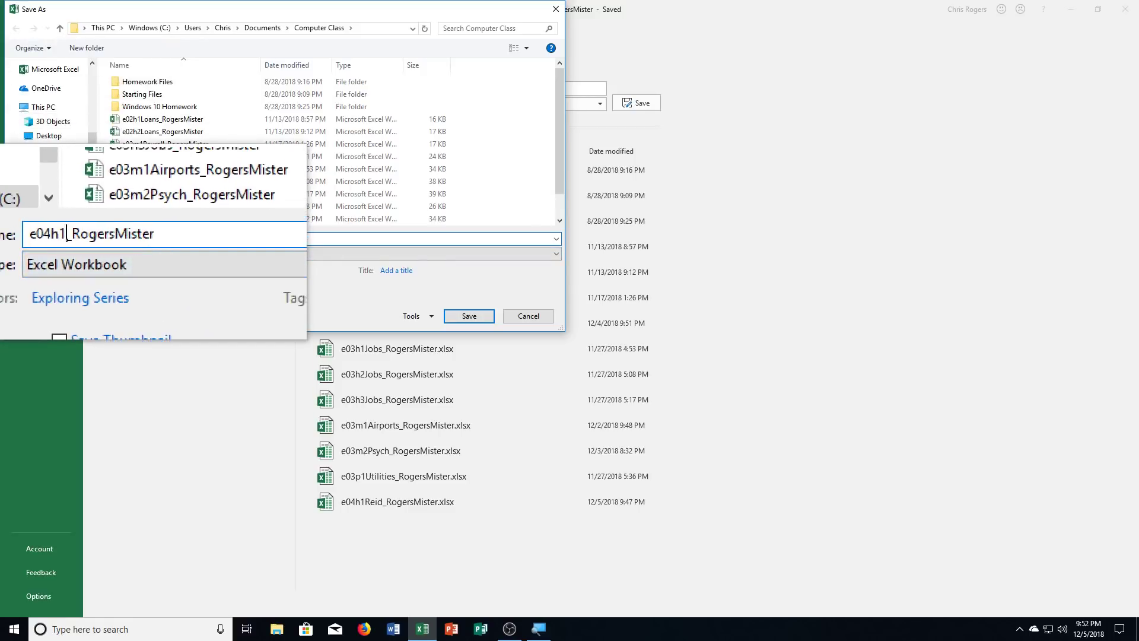
{"action": "key", "text": "BackSpace"}
{"action": "type", "text": "2"}
Save the workbook as e04h2_RogersMister, then select cells B6 and H6
{"action": "key", "text": "Return"}
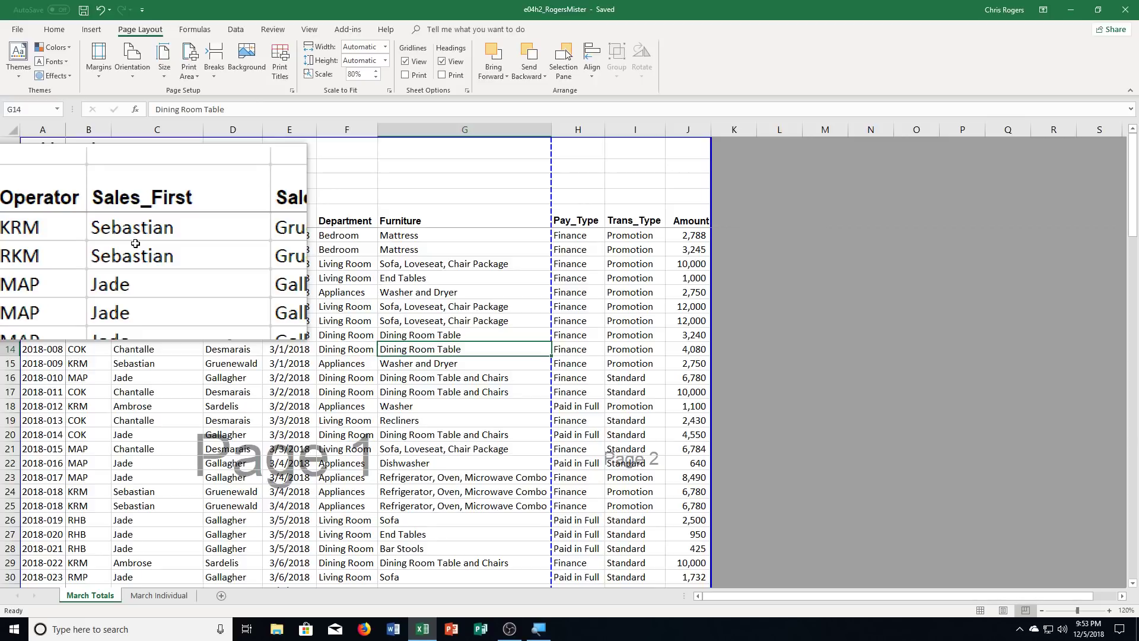
{"action": "left_click", "coordinate": [89, 235]}
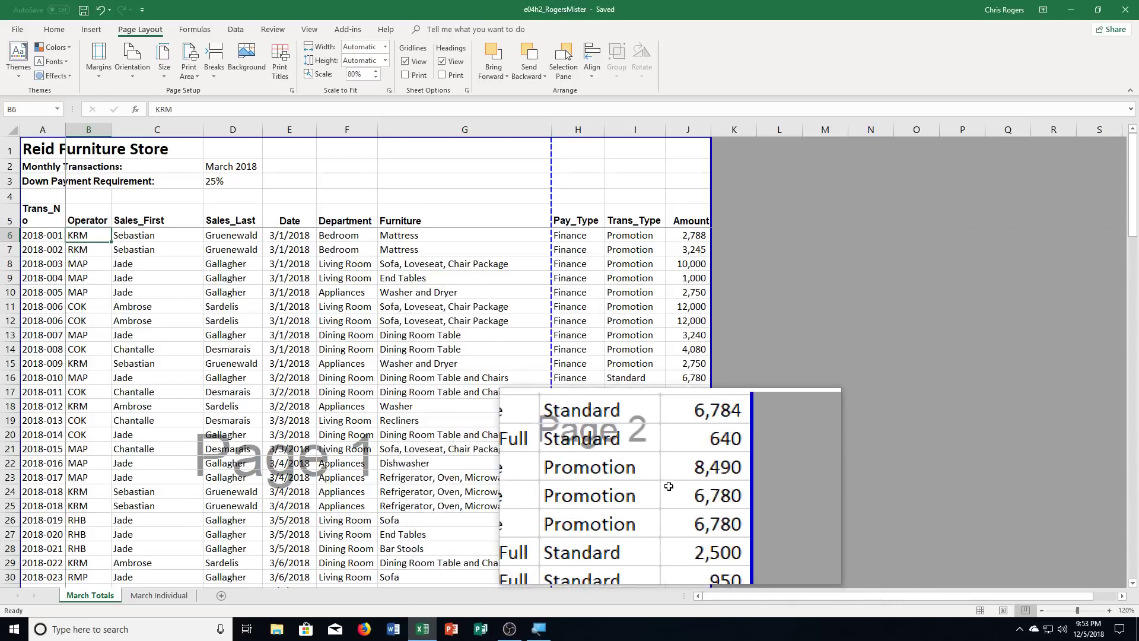
{"action": "left_click", "coordinate": [587, 236]}
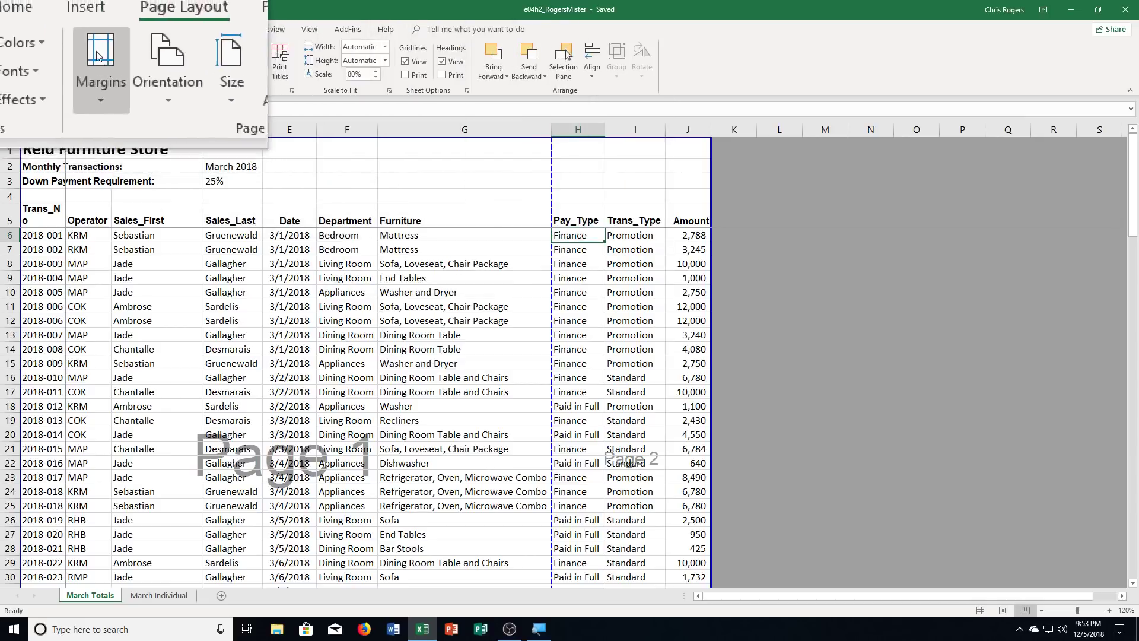
{"action": "left_click", "coordinate": [119, 36]}
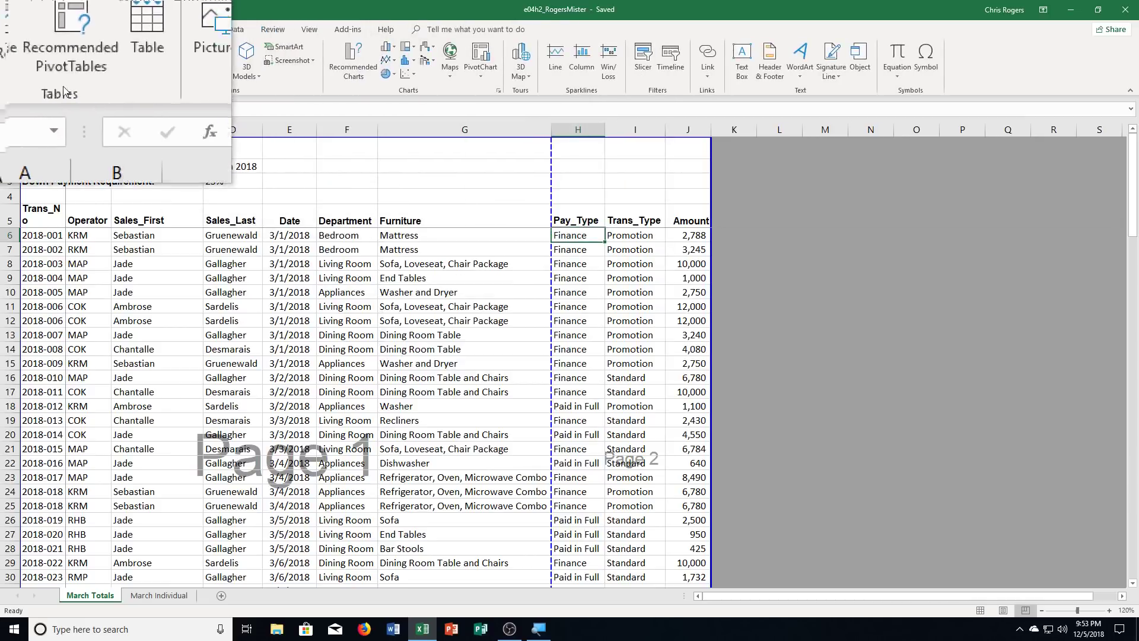
Convert range $A$5:$J$112 into a table with a header row, creating Table2
{"action": "left_click", "coordinate": [101, 67]}
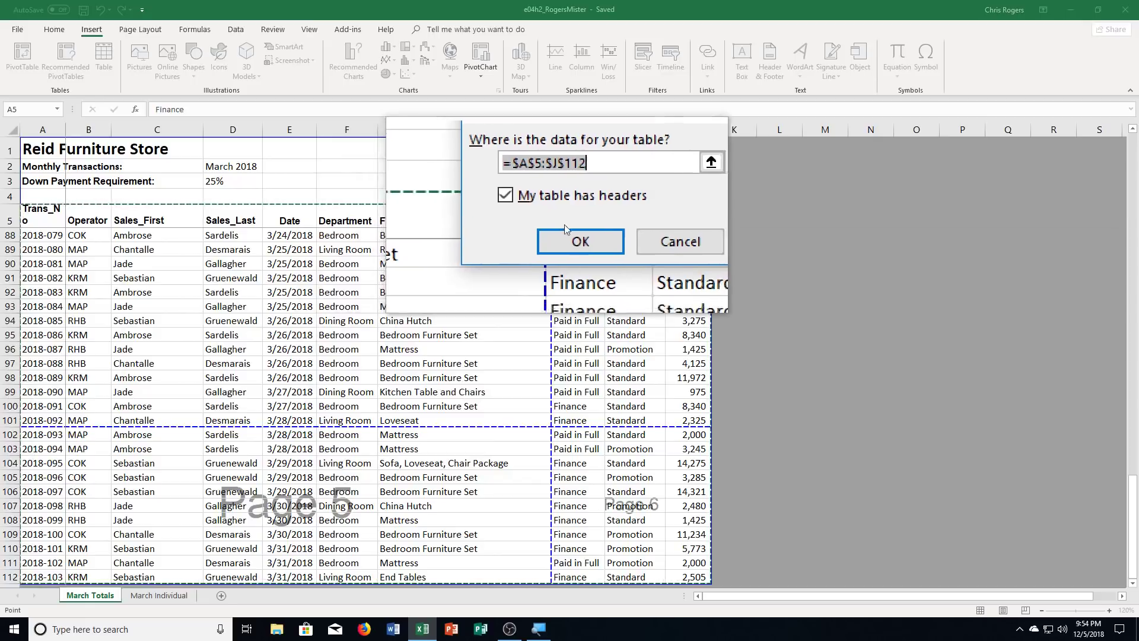
{"action": "left_click", "coordinate": [567, 231]}
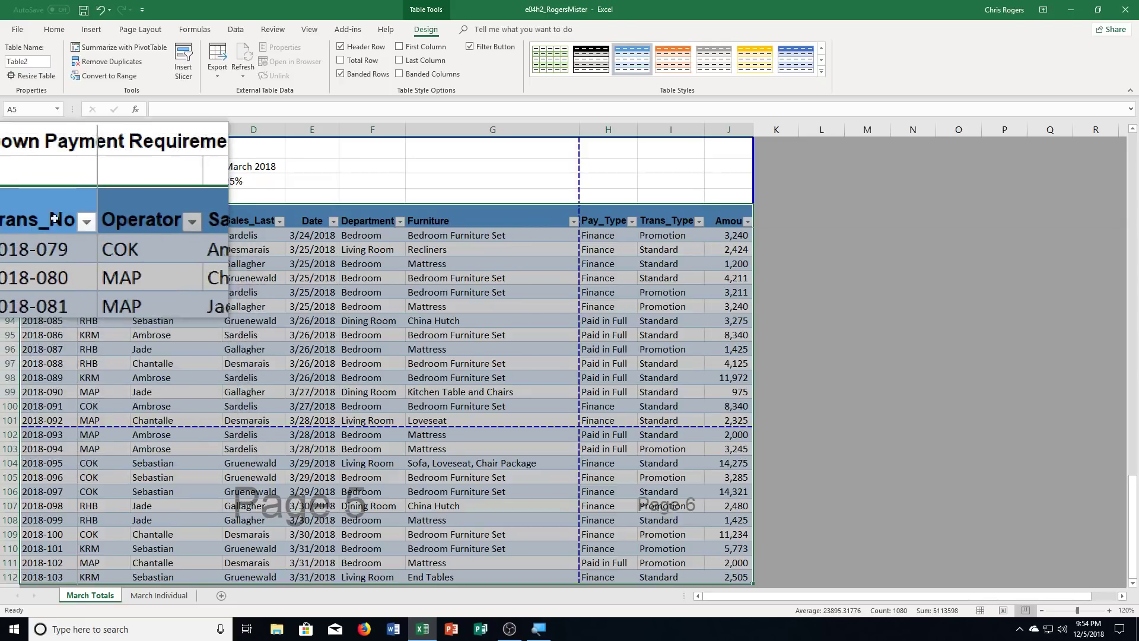
Select columns C, D, F, H and I and give them a column width of 11
{"action": "left_click", "coordinate": [53, 219]}
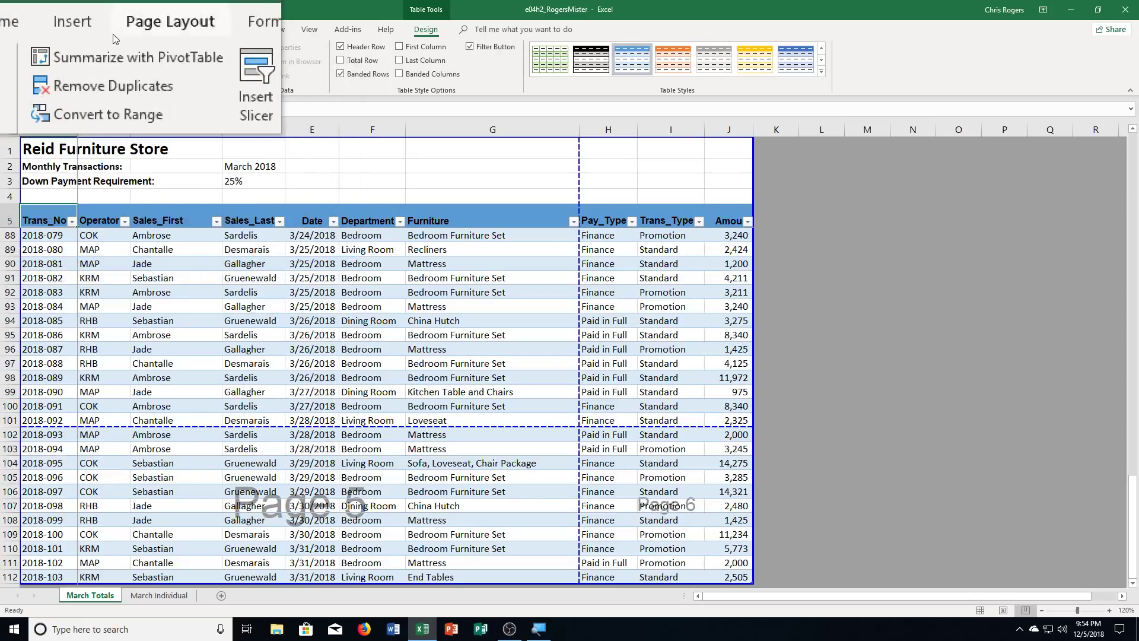
{"action": "left_click", "coordinate": [174, 129]}
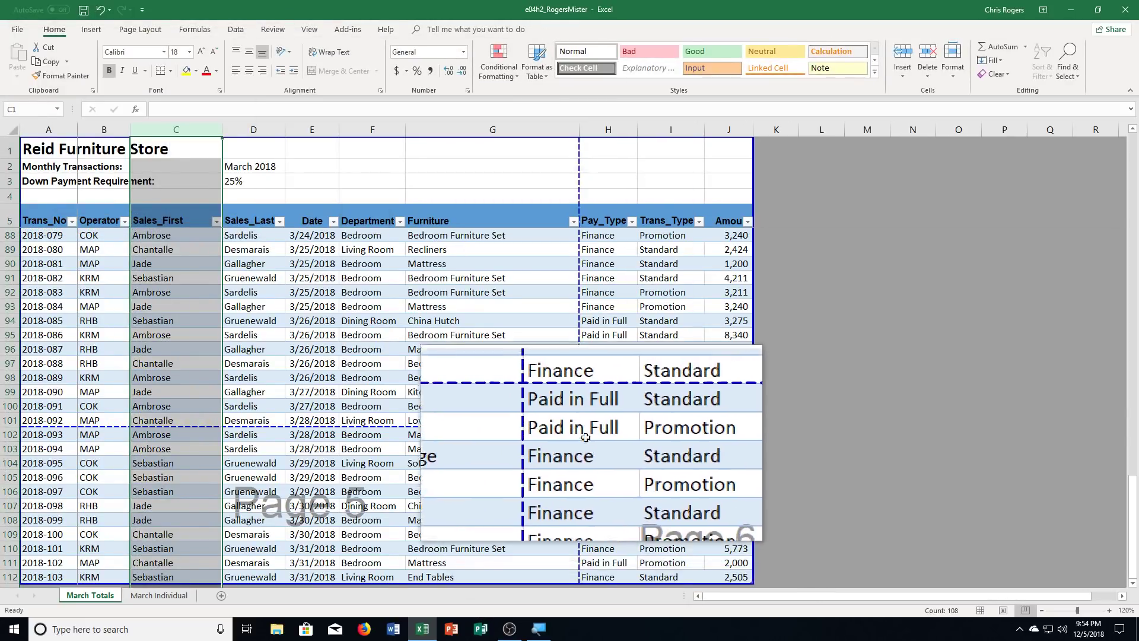
{"action": "left_click", "coordinate": [257, 128], "text": "ctrl"}
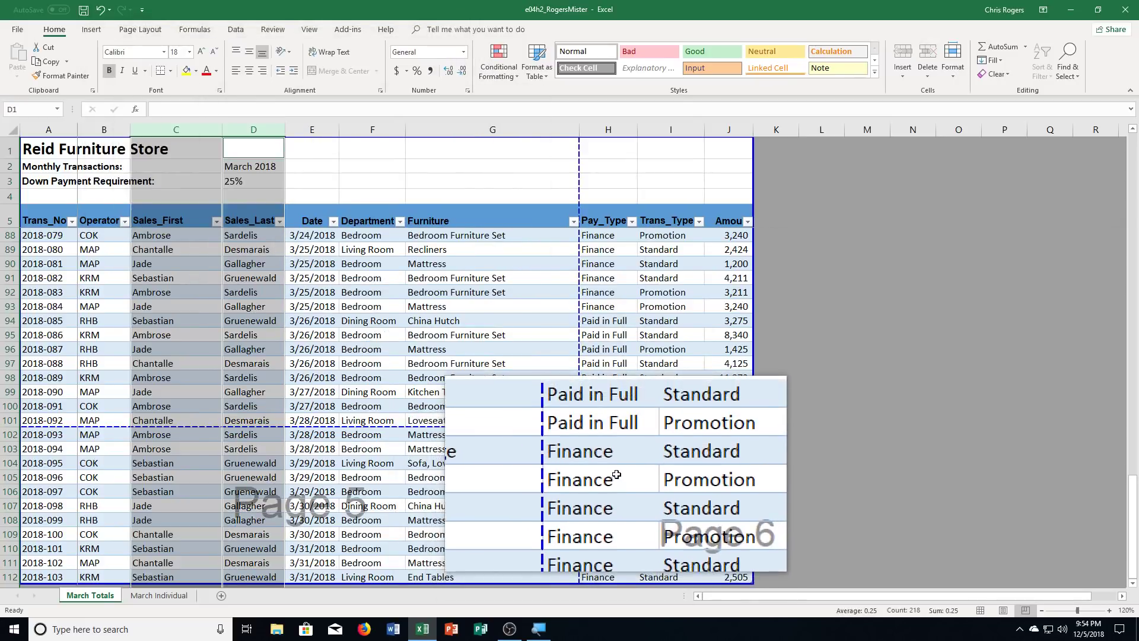
{"action": "left_click", "coordinate": [372, 129], "text": "ctrl"}
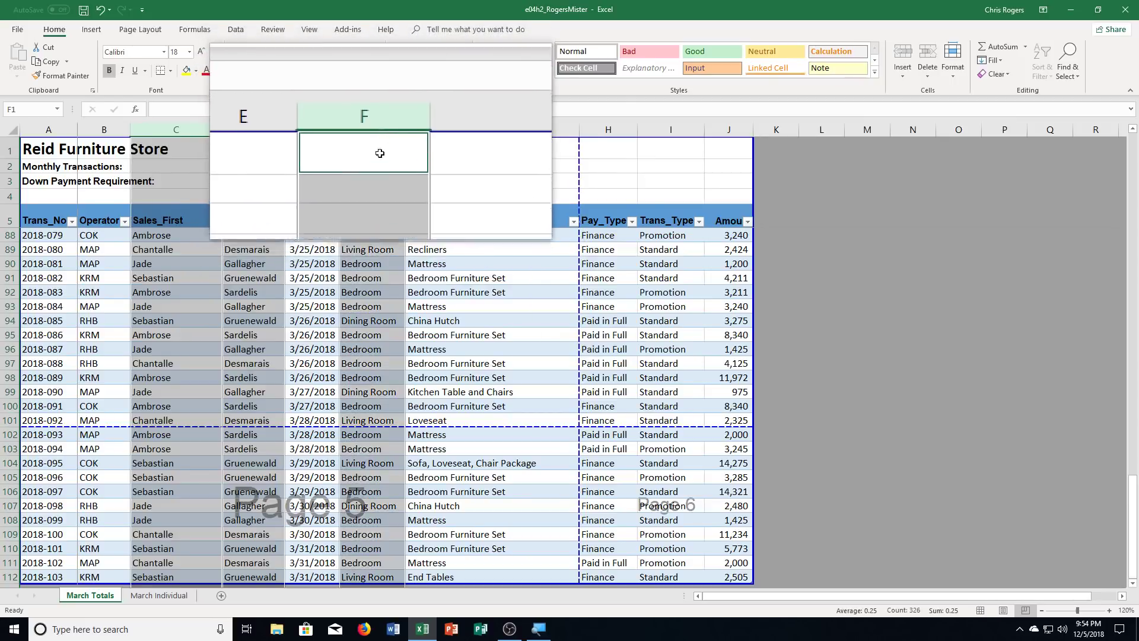
{"action": "left_click", "coordinate": [609, 129], "text": "ctrl"}
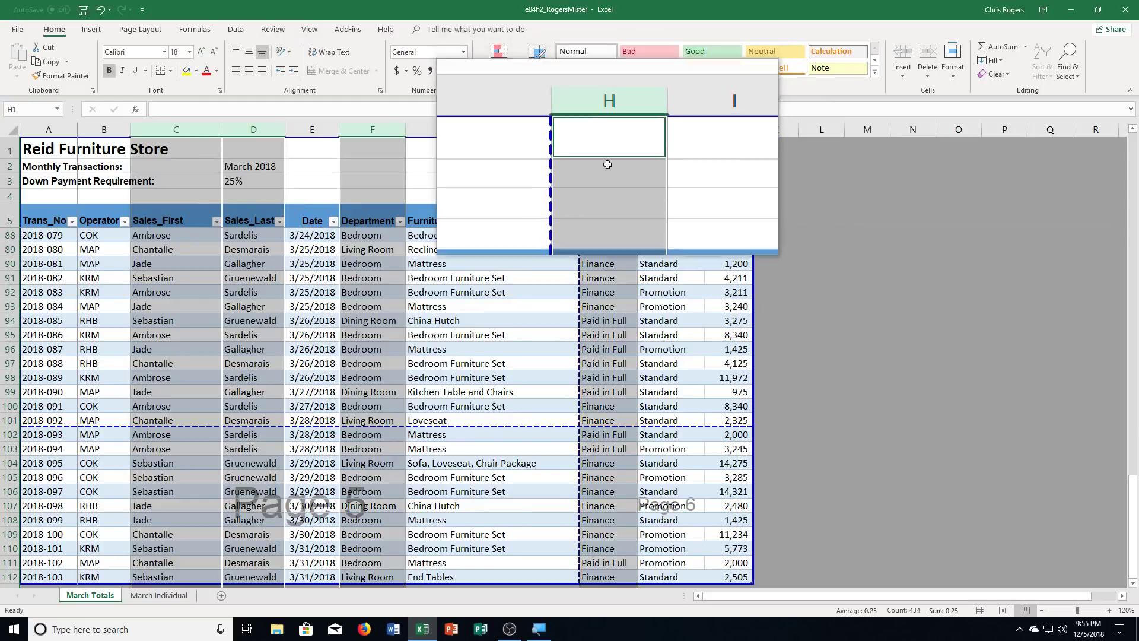
{"action": "left_click", "coordinate": [671, 129], "text": "ctrl"}
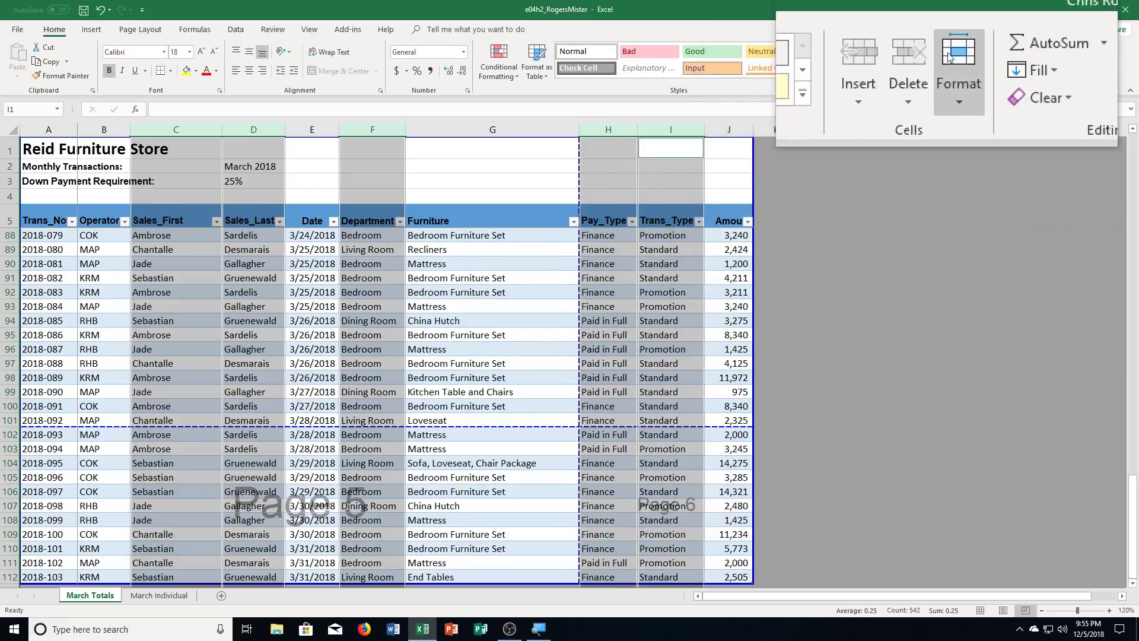
{"action": "left_click", "coordinate": [952, 62]}
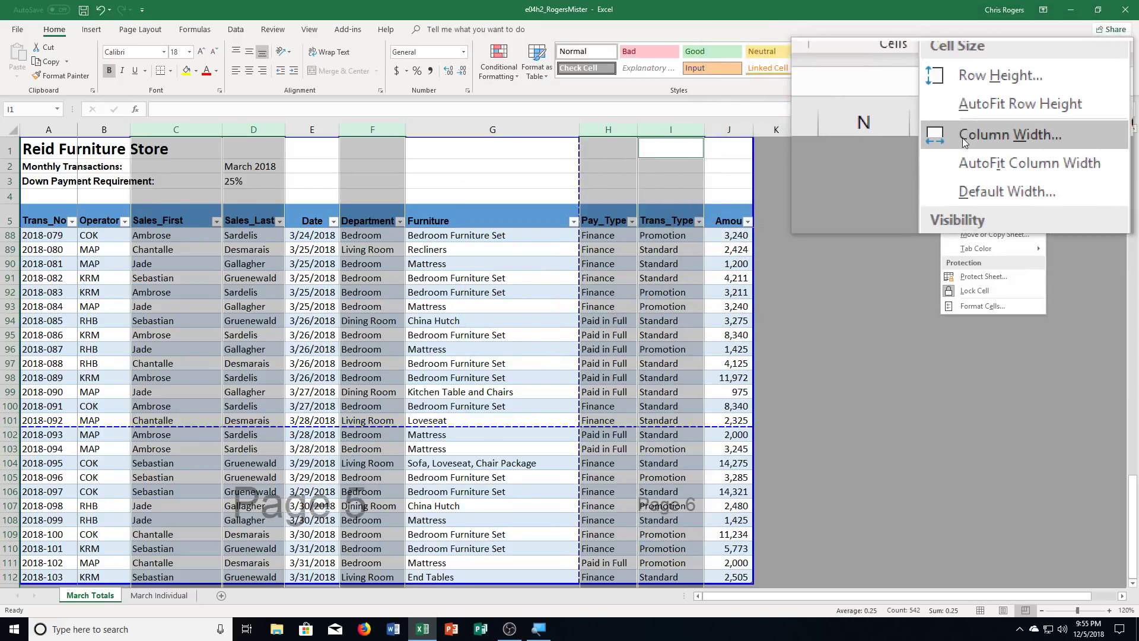
{"action": "left_click", "coordinate": [962, 140]}
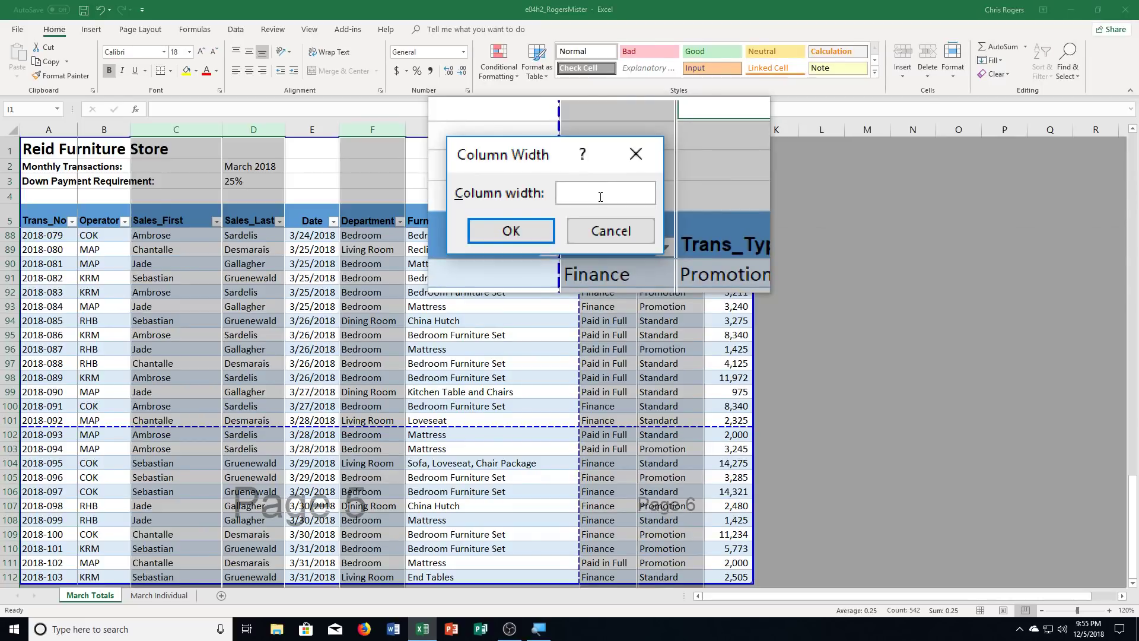
{"action": "type", "text": "11"}
{"action": "left_click", "coordinate": [549, 221]}
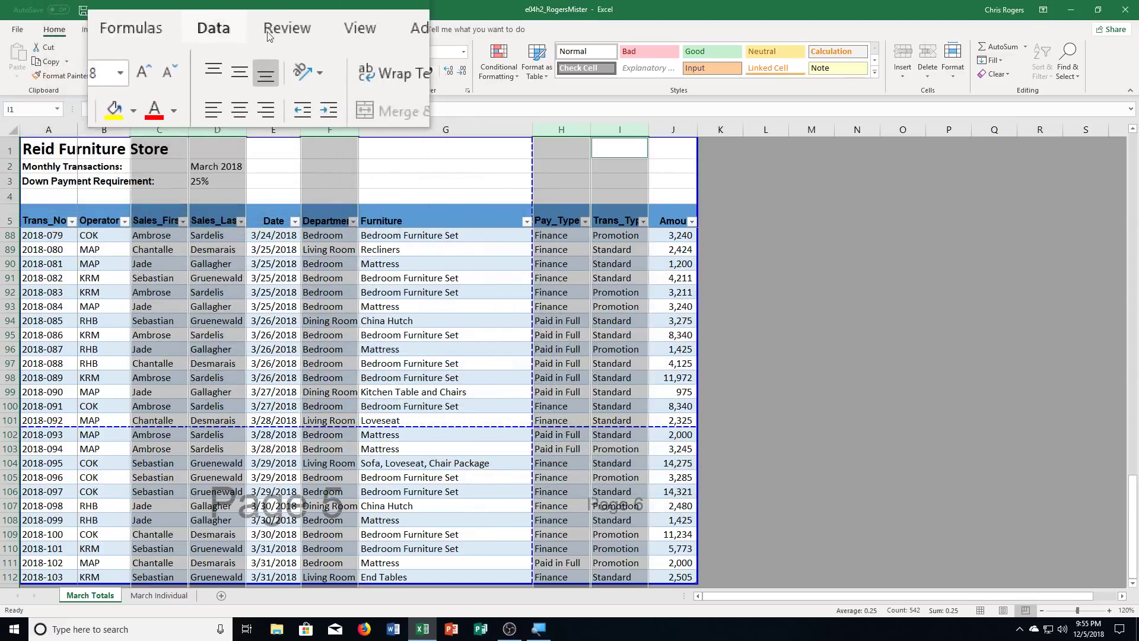
Unfreeze the panes on the March Totals sheet and scroll to confirm the title rows move
{"action": "left_click", "coordinate": [301, 31]}
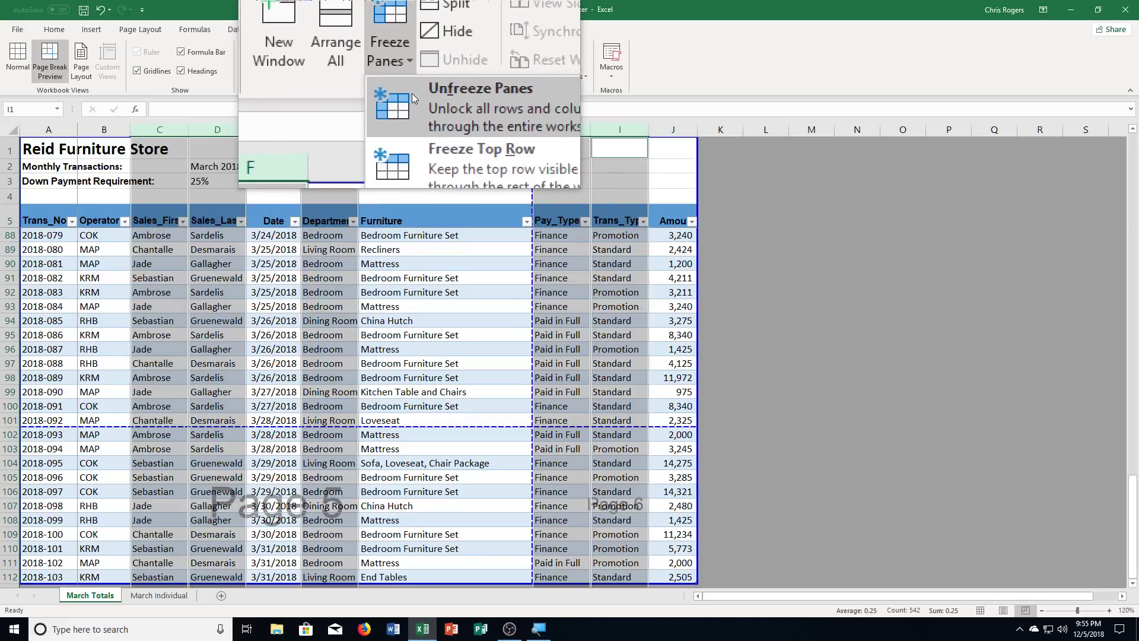
{"action": "left_click", "coordinate": [406, 96]}
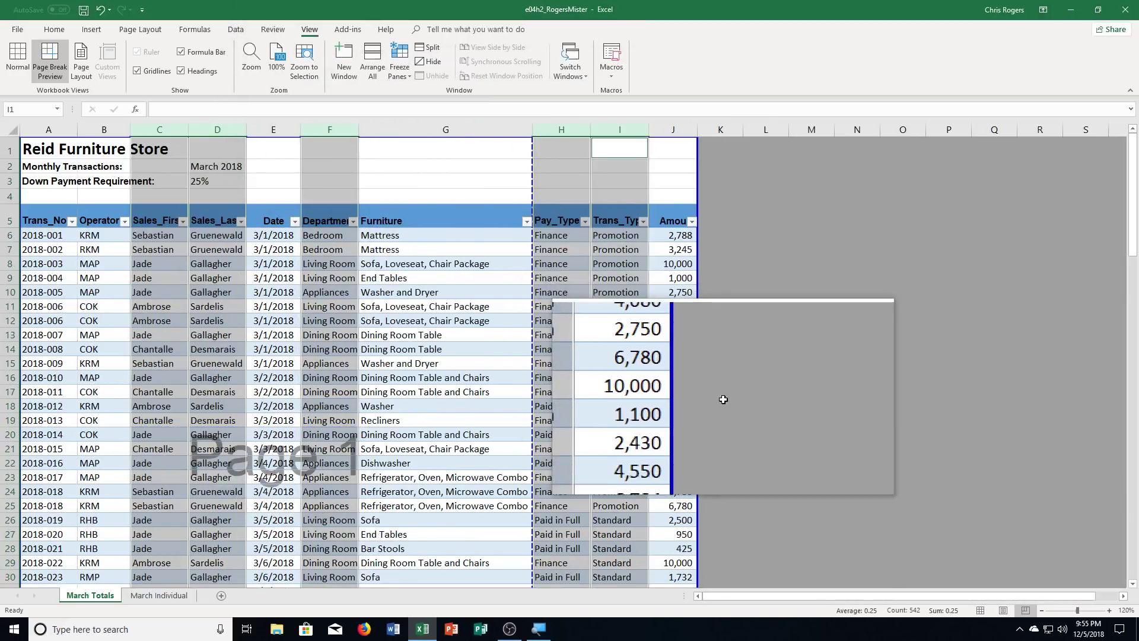
{"action": "scroll", "coordinate": [712, 402], "scroll_direction": "down", "scroll_amount": 2}
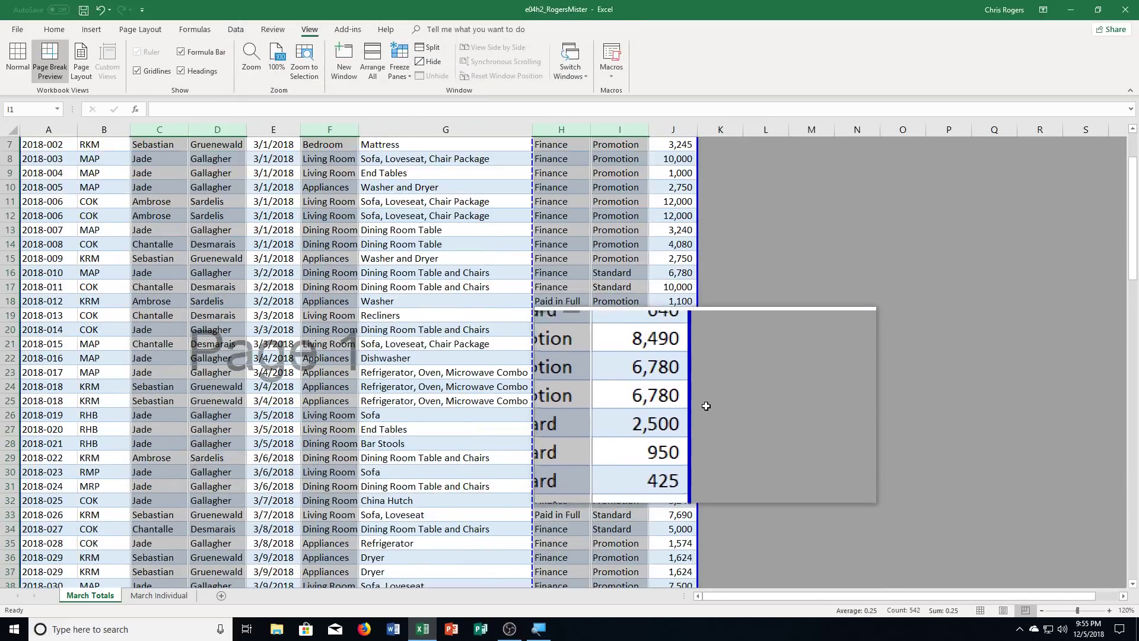
{"action": "scroll", "coordinate": [706, 406], "scroll_direction": "up", "scroll_amount": 2}
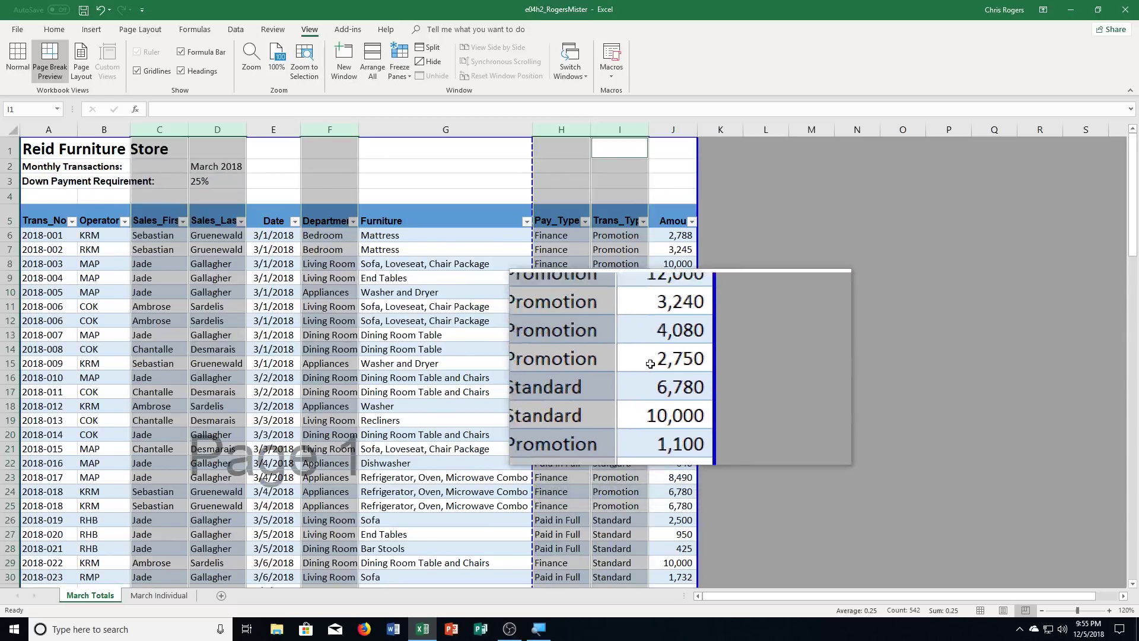
Save the workbook, then rename the table from Table2 to Totals
{"action": "left_click", "coordinate": [84, 9]}
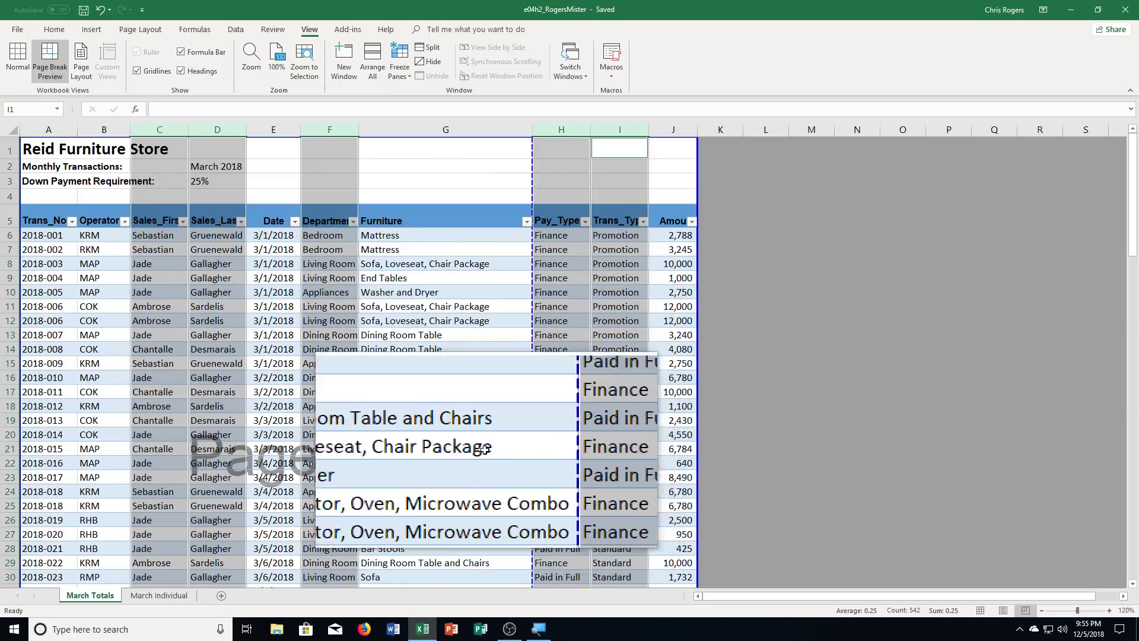
{"action": "left_click", "coordinate": [93, 297]}
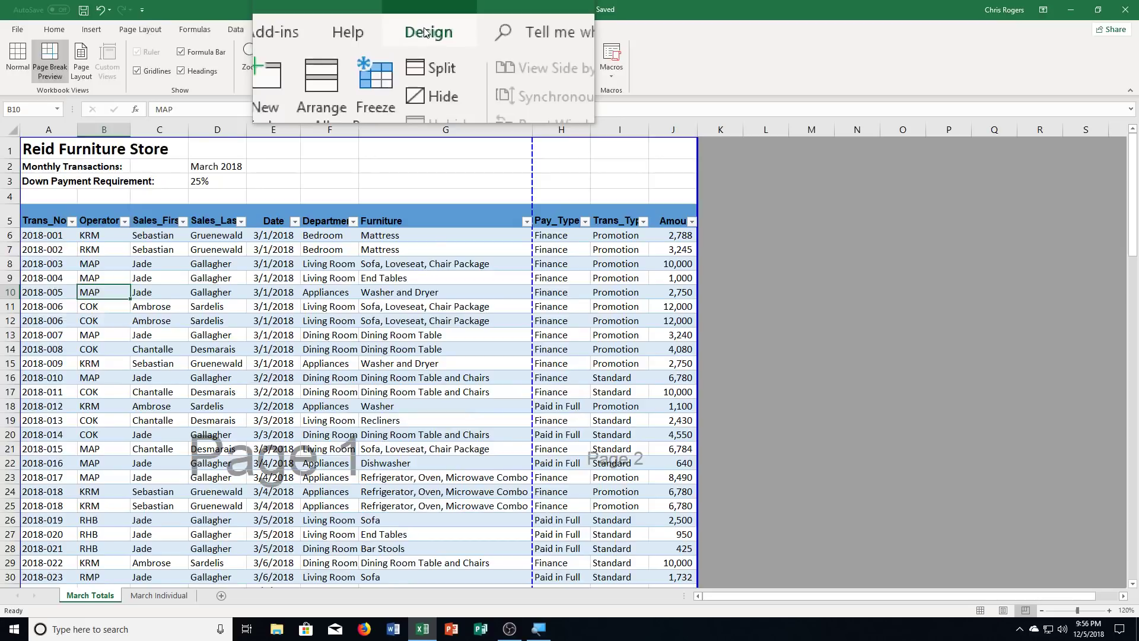
{"action": "left_click", "coordinate": [425, 33]}
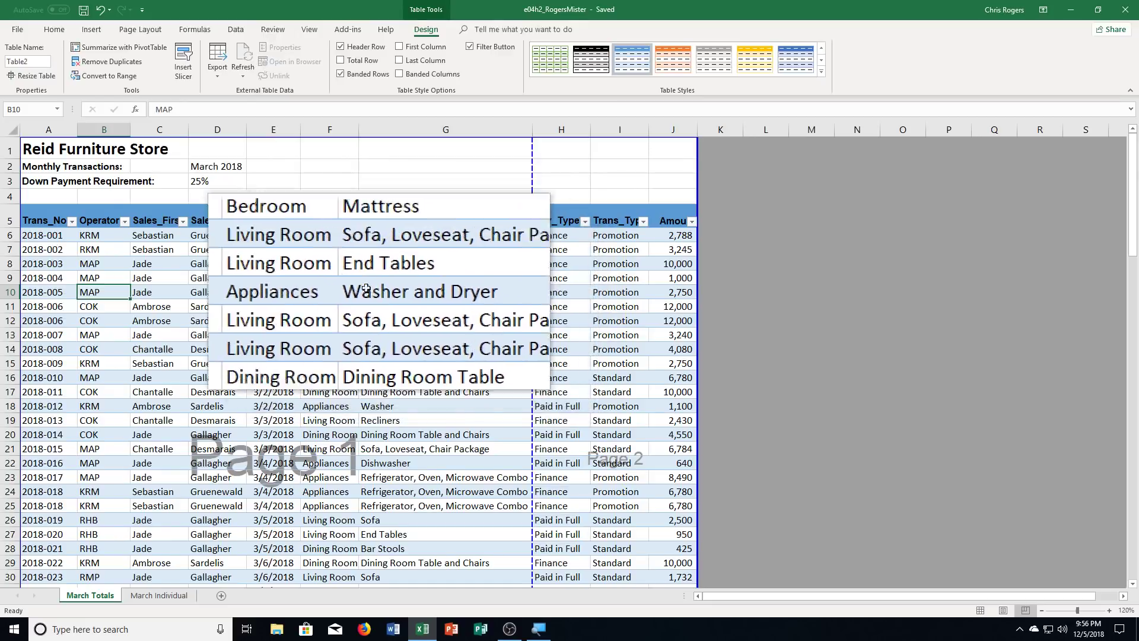
{"action": "left_click", "coordinate": [8, 61]}
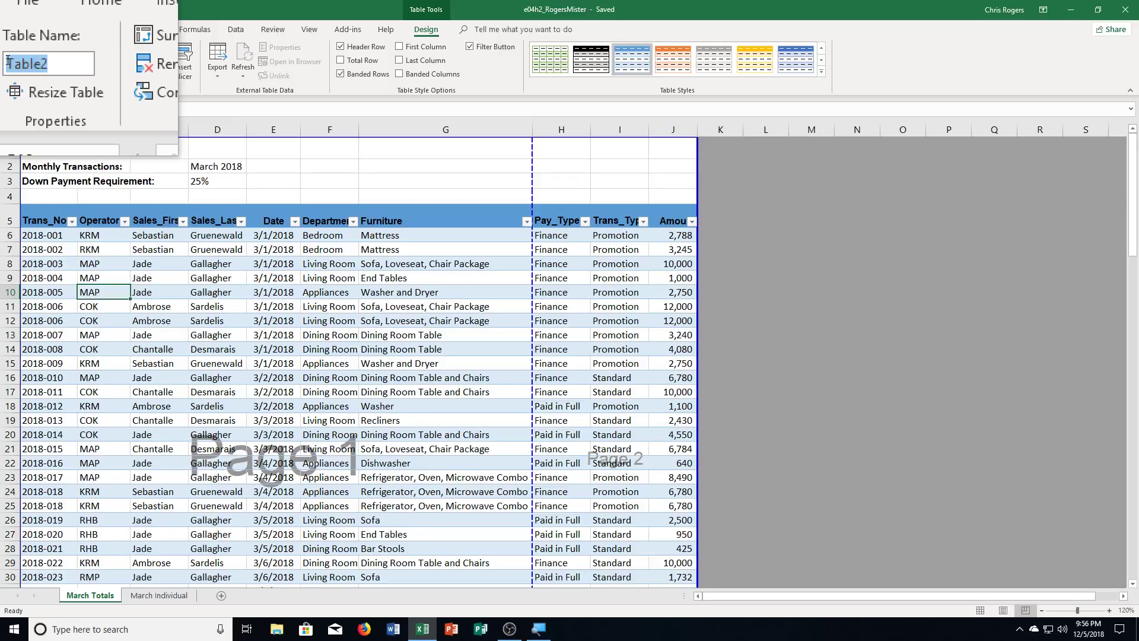
{"action": "type", "text": "Totals"}
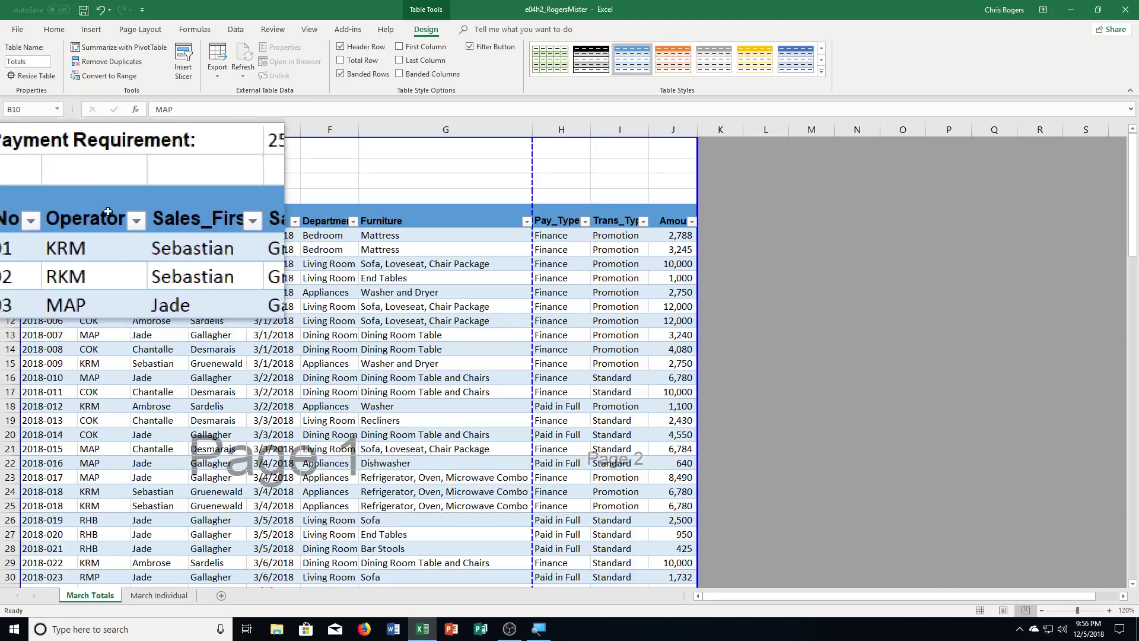
Delete the Operator table column, leaving Sales_First beside Trans_No
{"action": "left_click", "coordinate": [45, 29]}
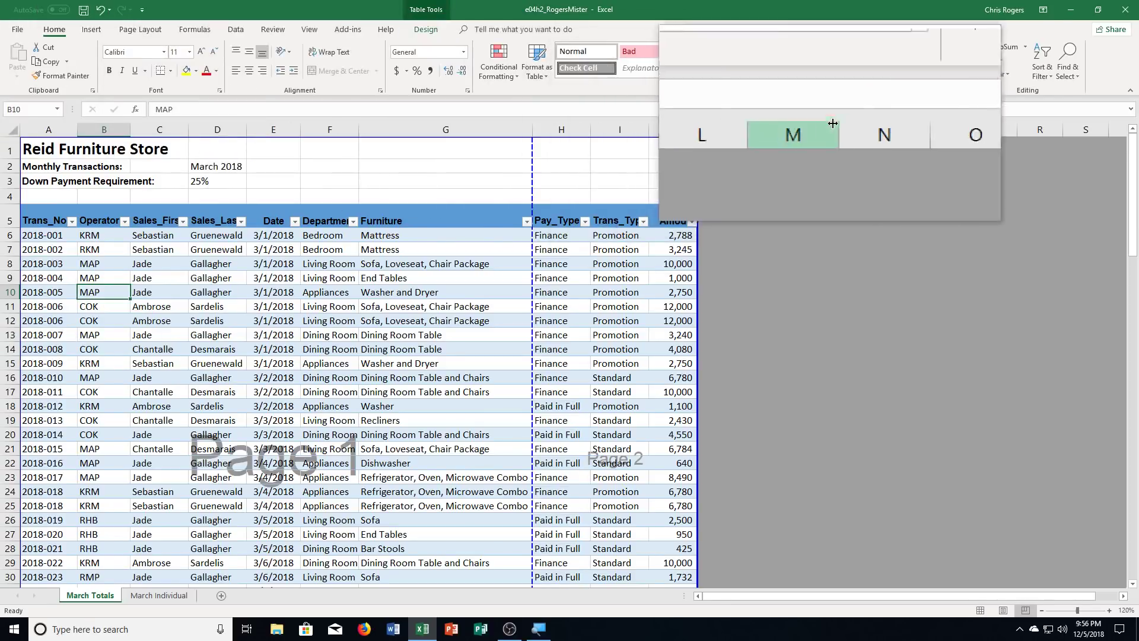
{"action": "left_click", "coordinate": [932, 71]}
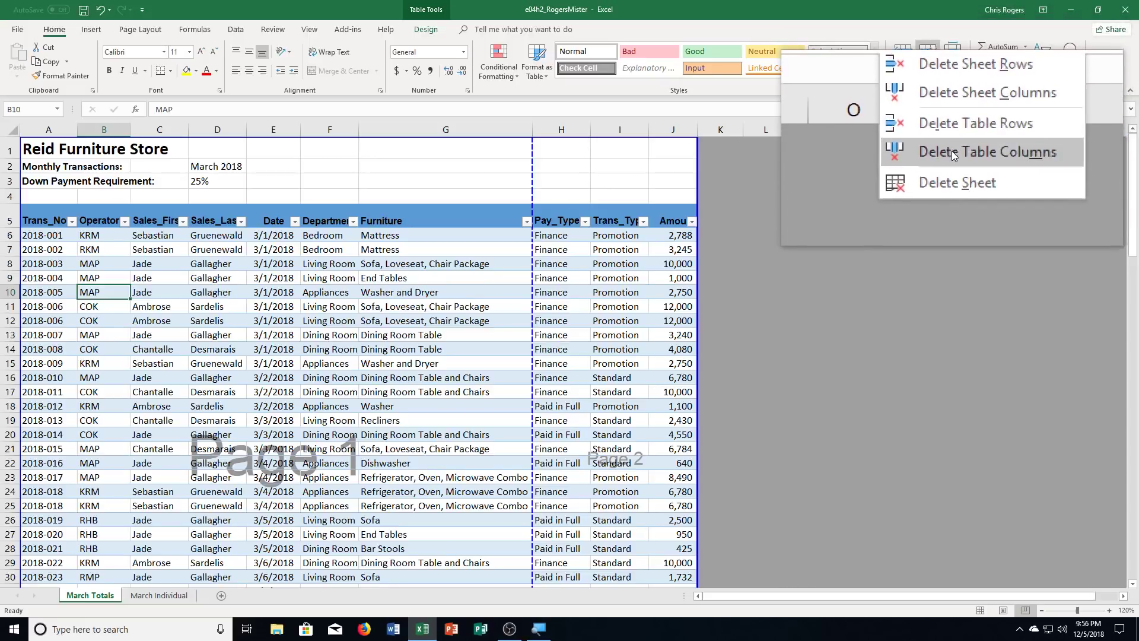
{"action": "left_click", "coordinate": [951, 153]}
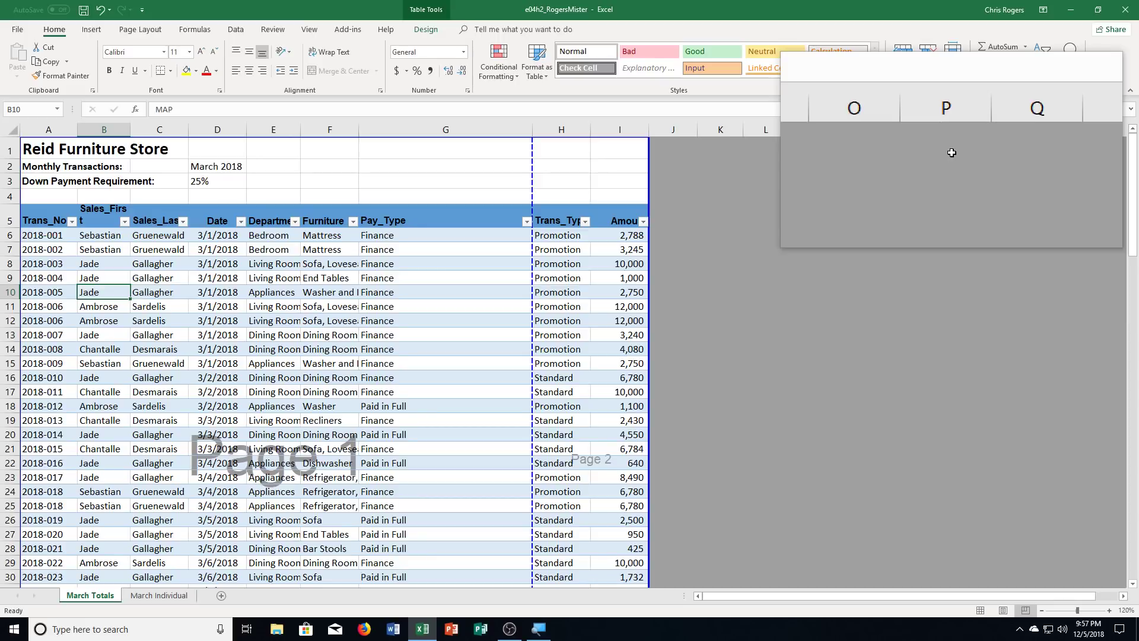
AutoFit the Department, Furniture and Pay_Type columns to their contents
{"action": "left_click", "coordinate": [291, 129]}
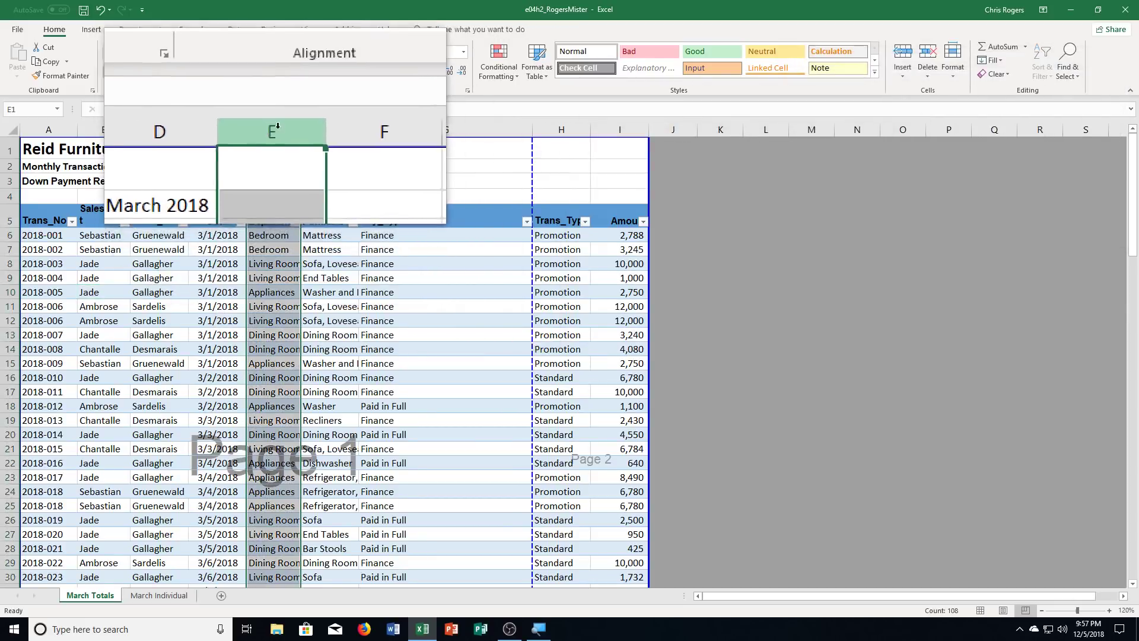
{"action": "left_click", "coordinate": [329, 129], "text": "ctrl"}
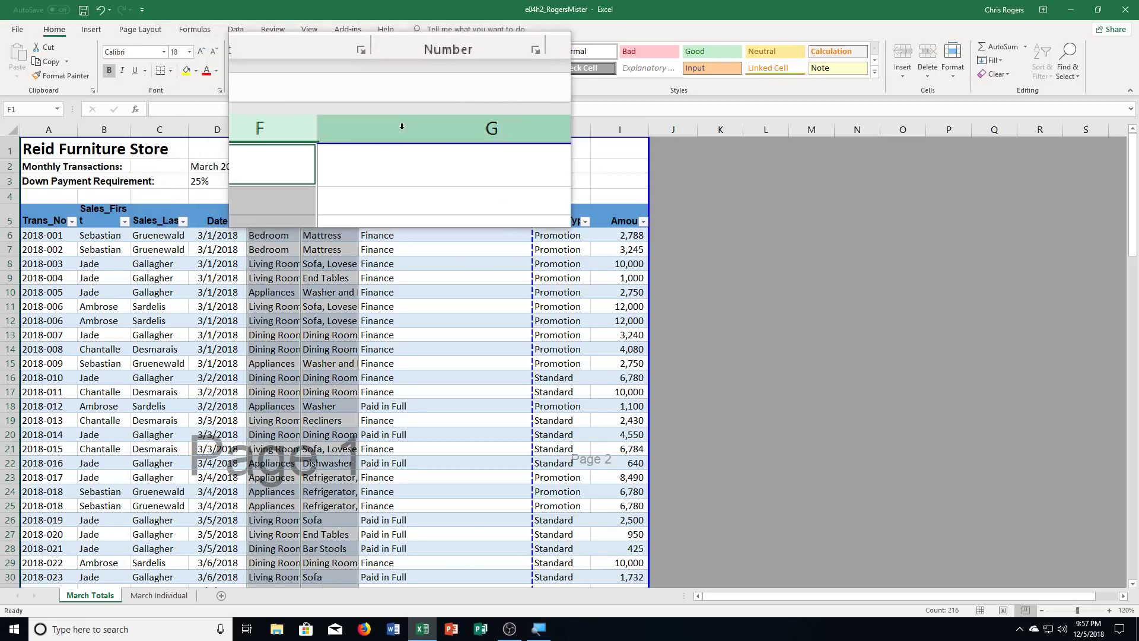
{"action": "left_click", "coordinate": [402, 129], "text": "ctrl"}
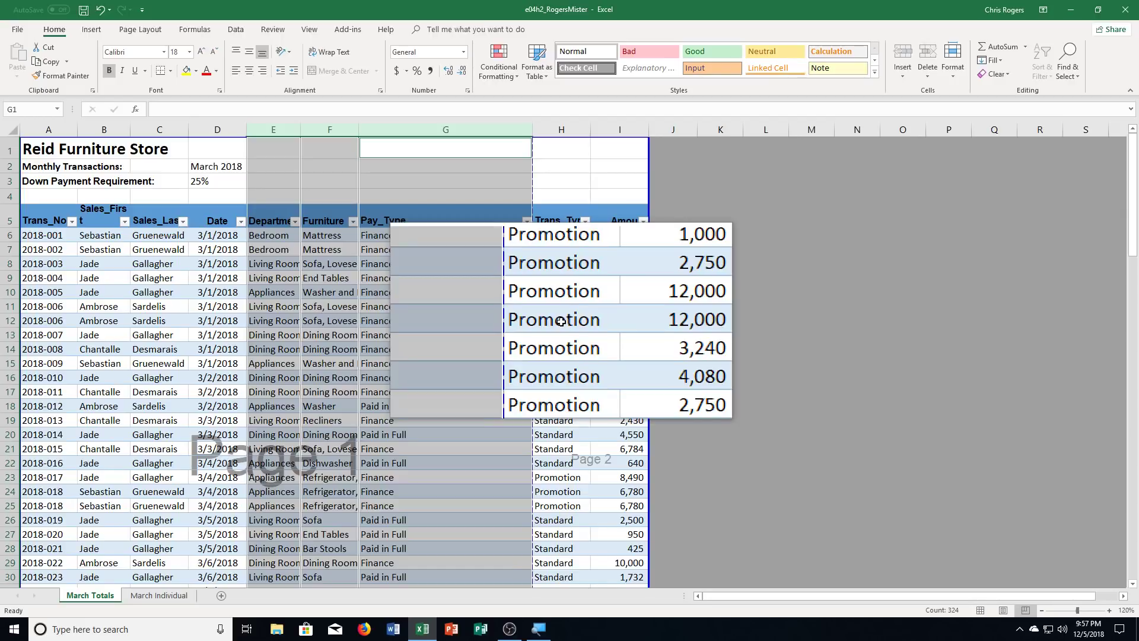
{"action": "right_click", "coordinate": [489, 199]}
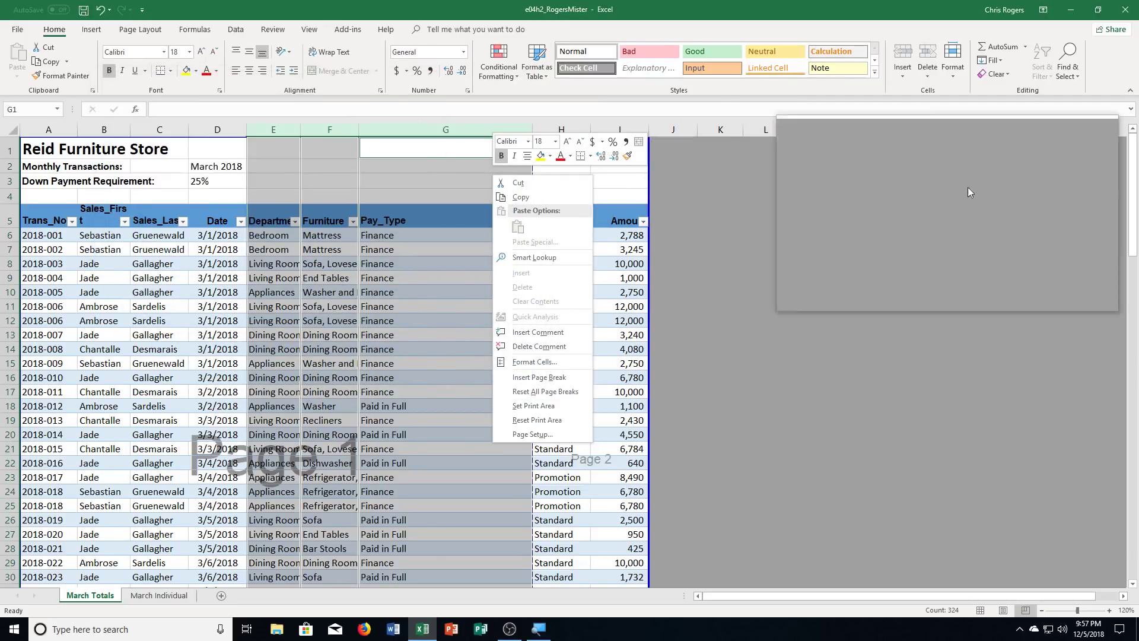
{"action": "left_click", "coordinate": [952, 60]}
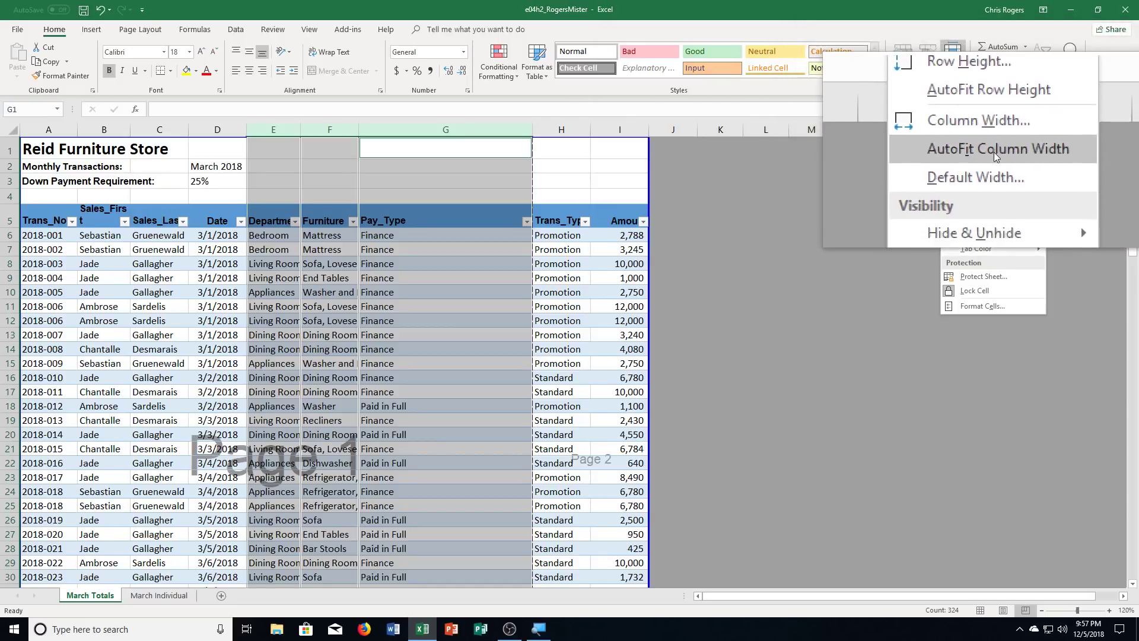
{"action": "left_click", "coordinate": [994, 152]}
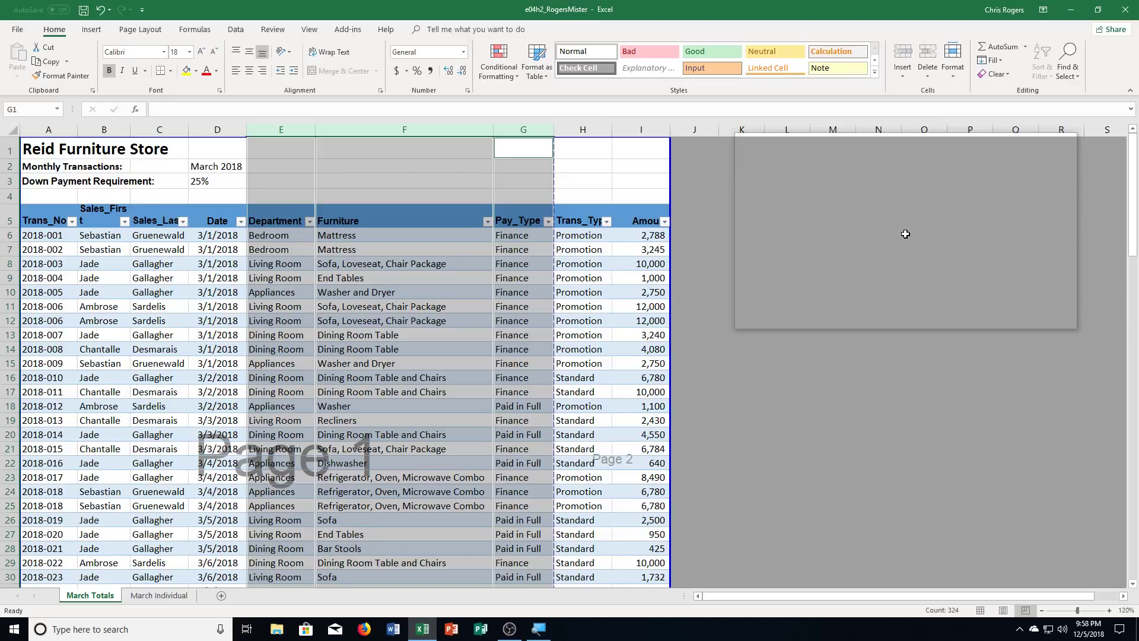
{"action": "left_click_drag", "start_coordinate": [905, 234], "coordinate": [954, 586]}
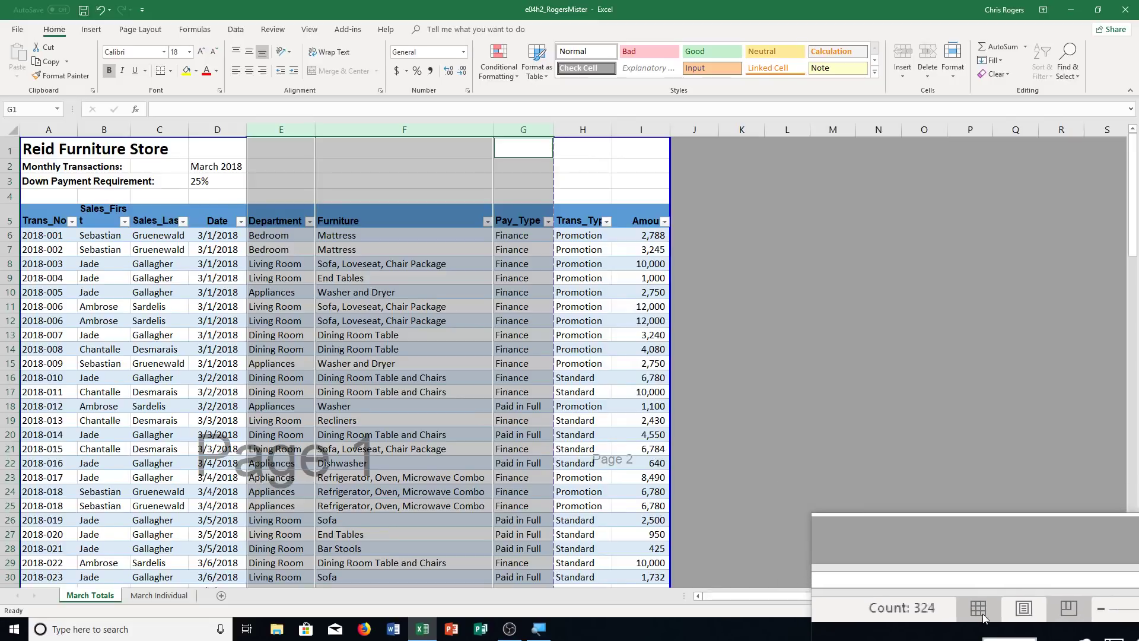
Return to Normal view, select cell J5, and zoom the sheet to 140%
{"action": "left_click", "coordinate": [980, 610]}
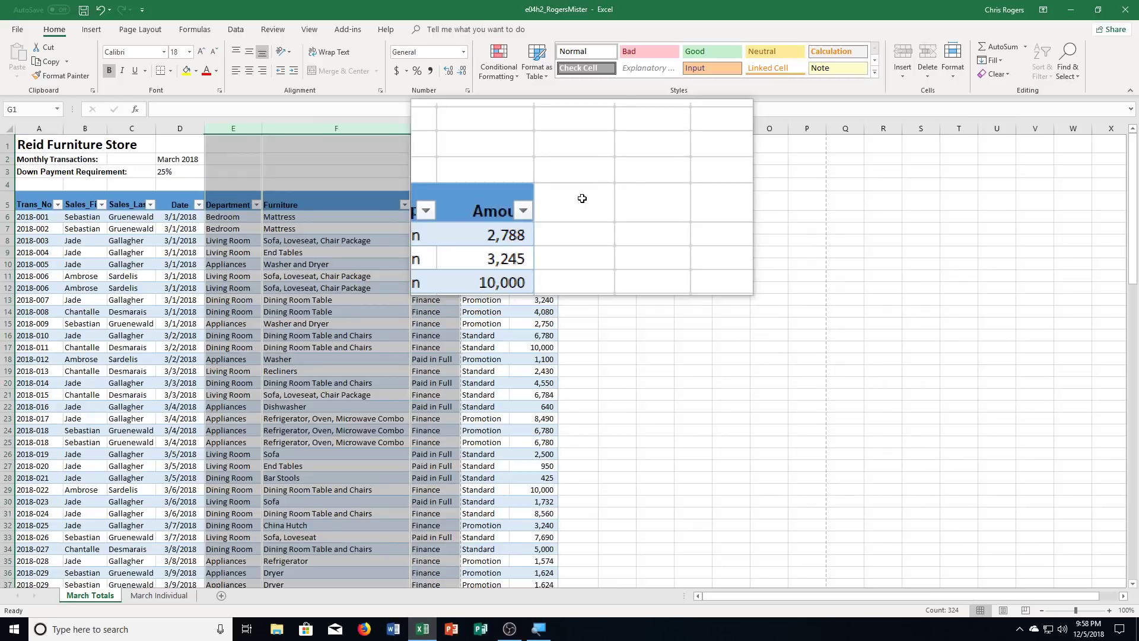
{"action": "left_click", "coordinate": [582, 198]}
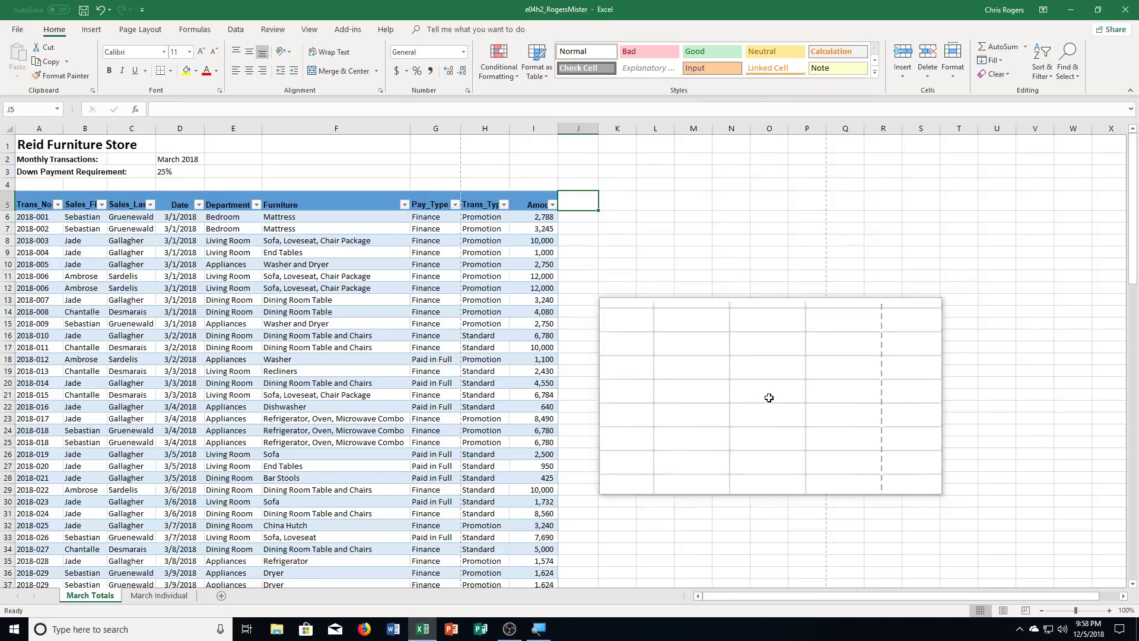
{"action": "left_click", "coordinate": [1109, 610]}
{"action": "left_click", "coordinate": [1109, 610]}
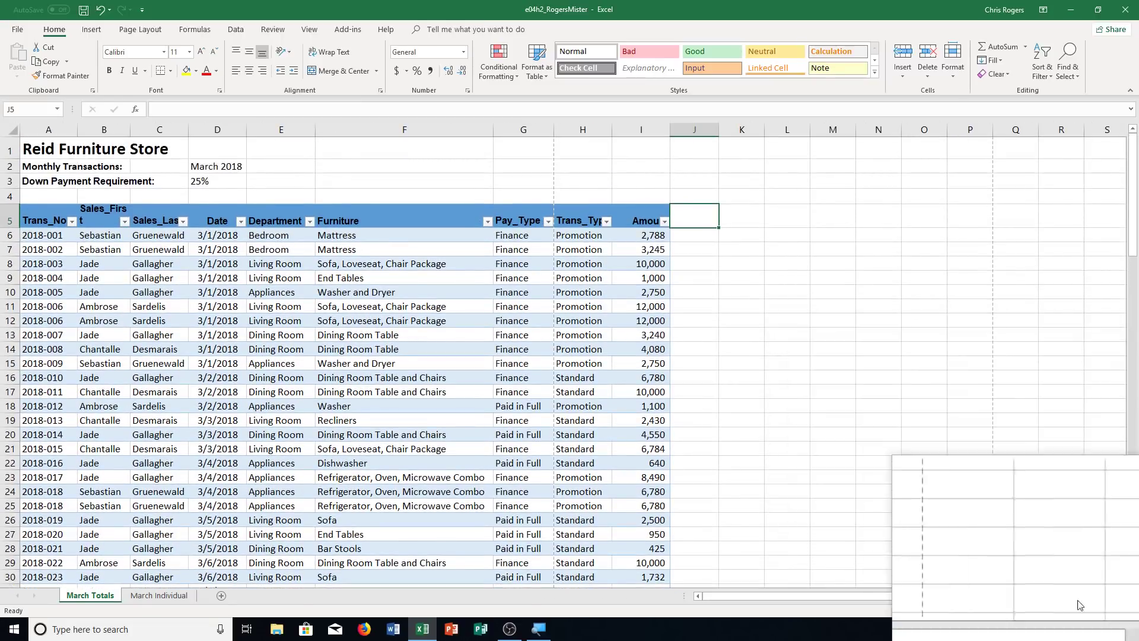
{"action": "left_click", "coordinate": [1109, 609]}
{"action": "left_click", "coordinate": [1109, 609]}
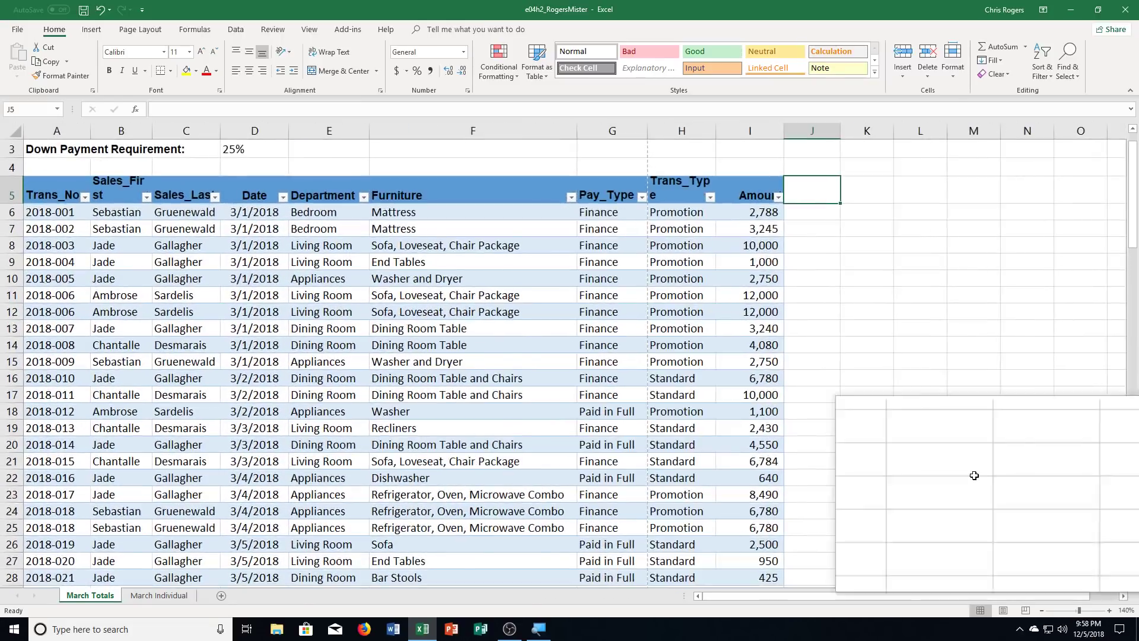
{"action": "scroll", "coordinate": [973, 475], "scroll_direction": "up", "scroll_amount": 1}
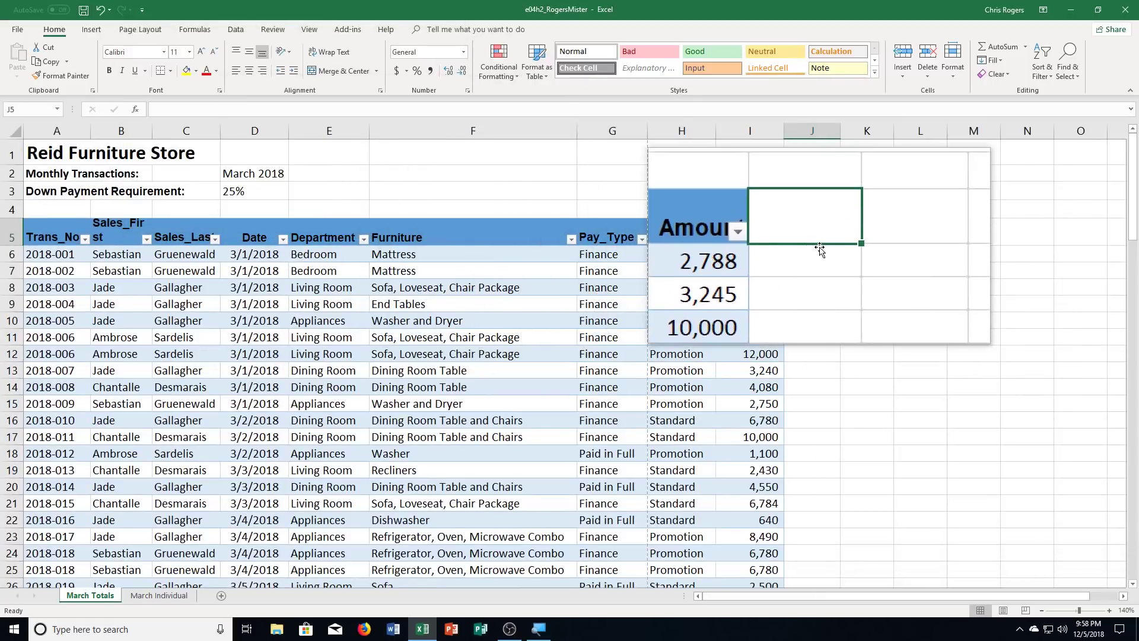
Enter the headers Down_Pay in J5 and Owed in K5 to extend the table
{"action": "type", "text": "Down_Pay"}
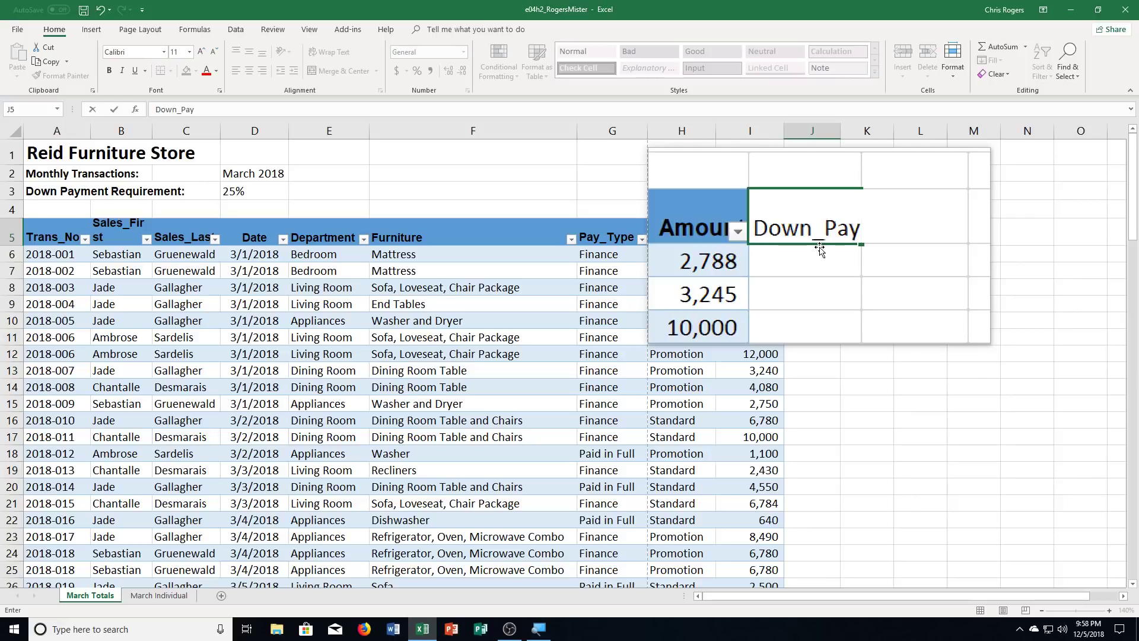
{"action": "key", "text": "ctrl+Return"}
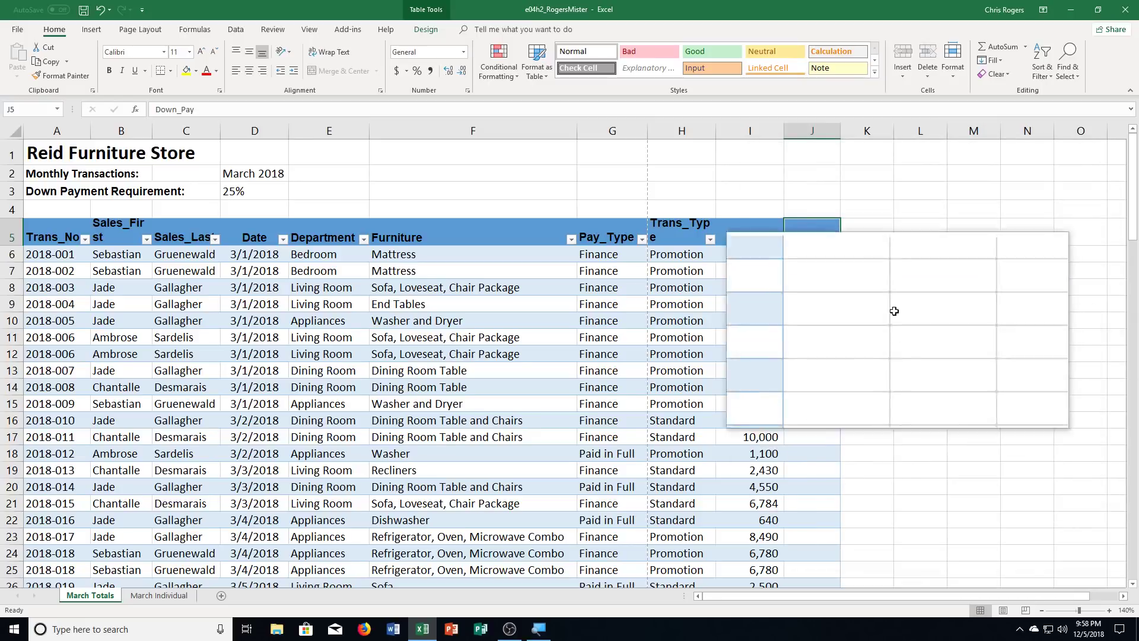
{"action": "left_click", "coordinate": [874, 228]}
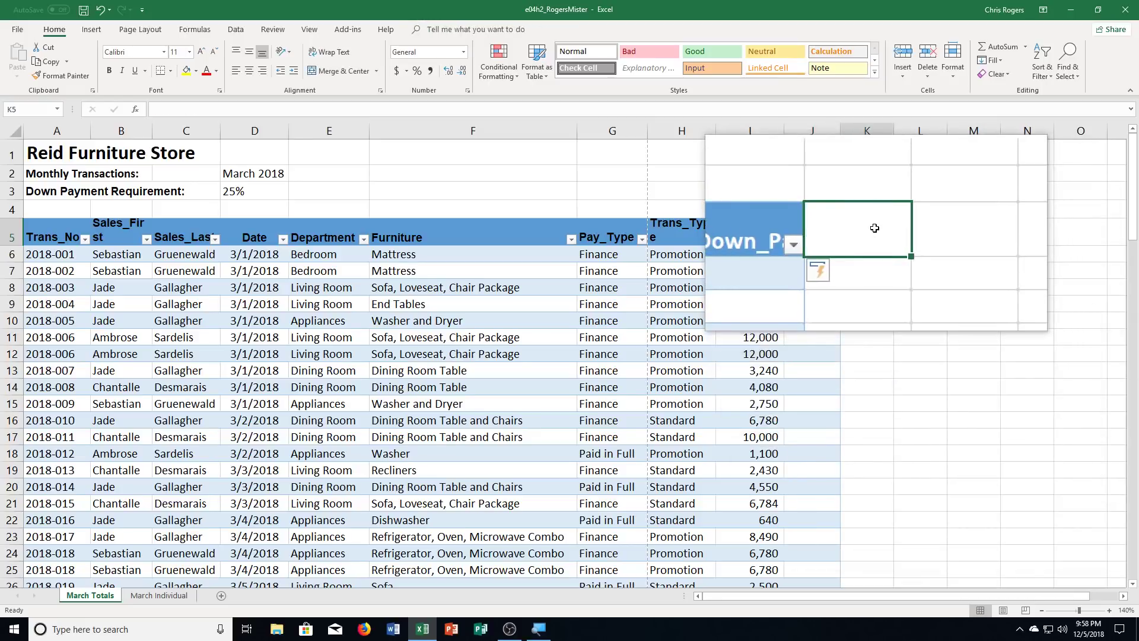
{"action": "type", "text": "Owed"}
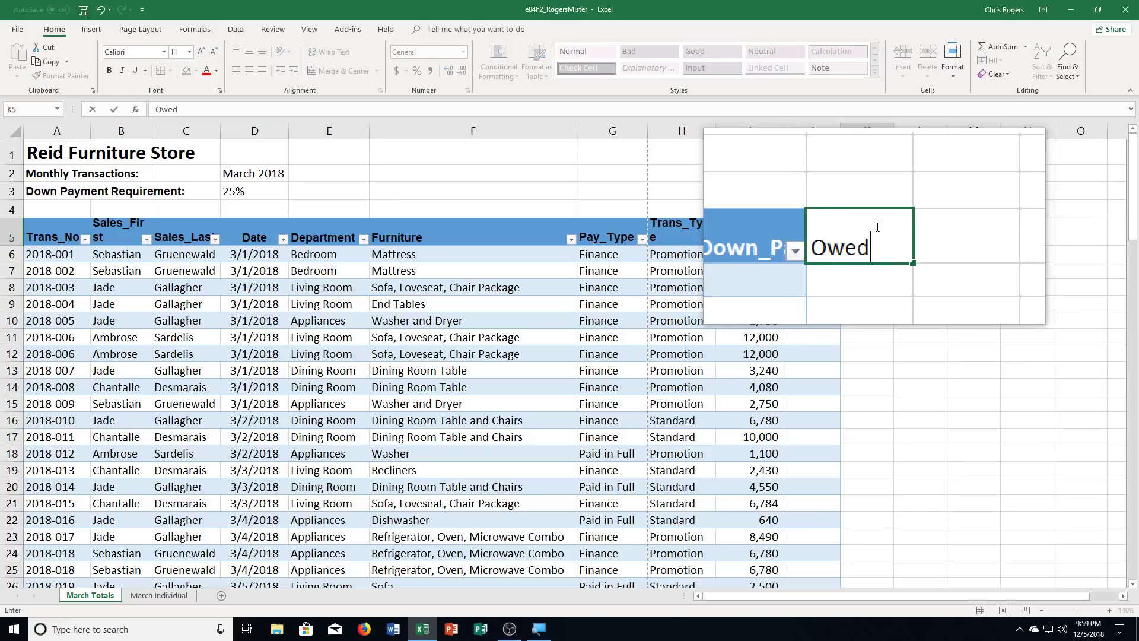
{"action": "key", "text": "ctrl+Return"}
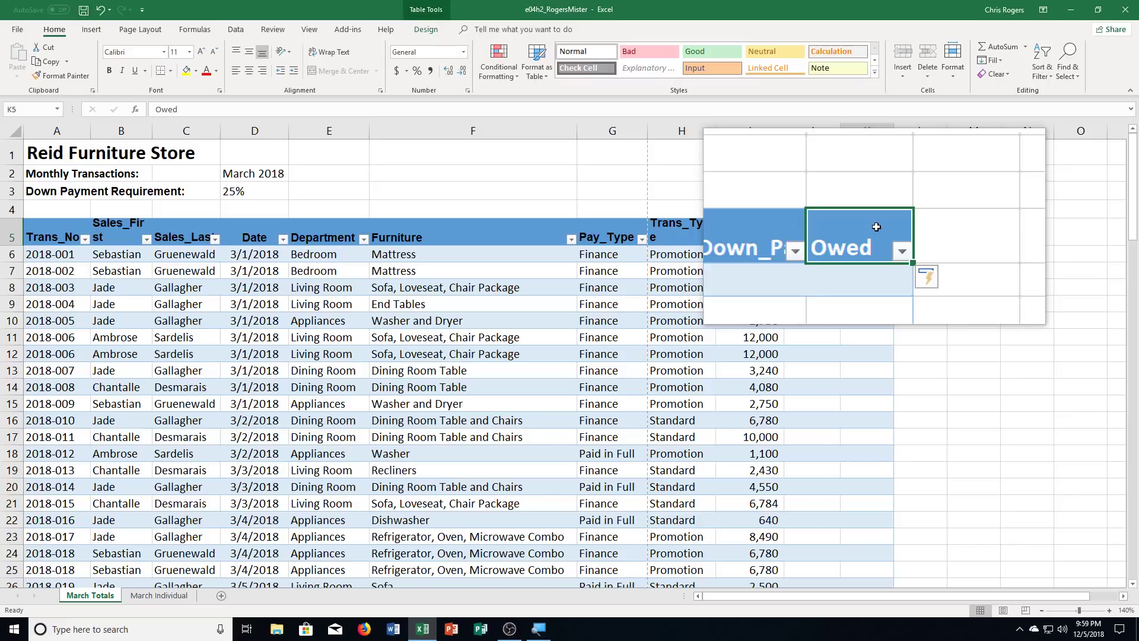
Copy the empty L5 cell's formatting onto the Down_Pay header
{"action": "left_click", "coordinate": [928, 225]}
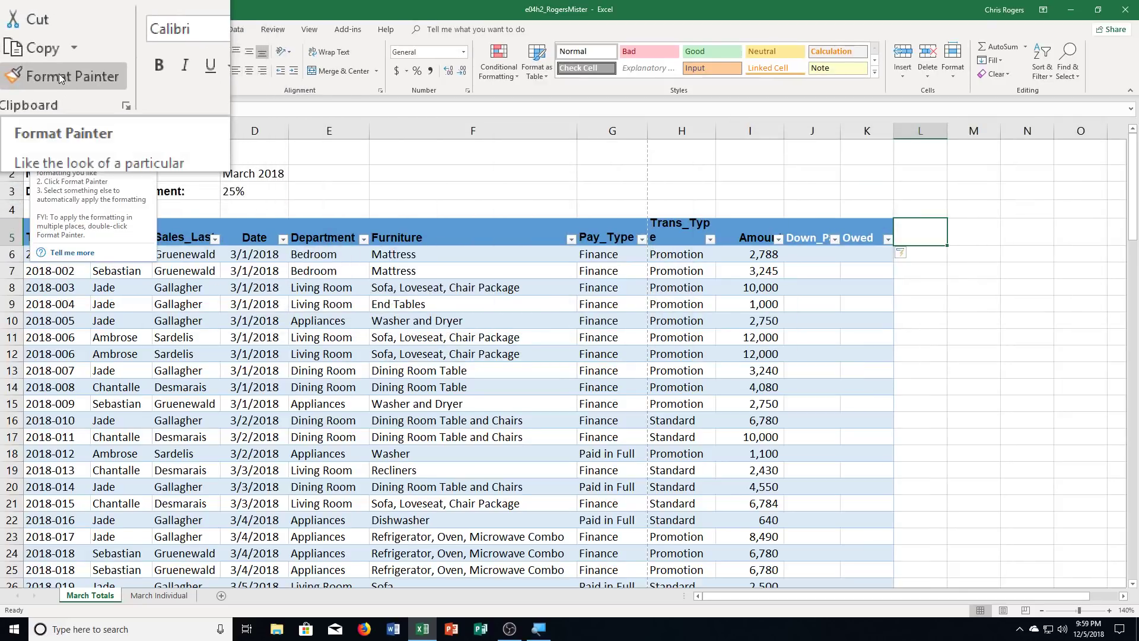
{"action": "left_click", "coordinate": [59, 77]}
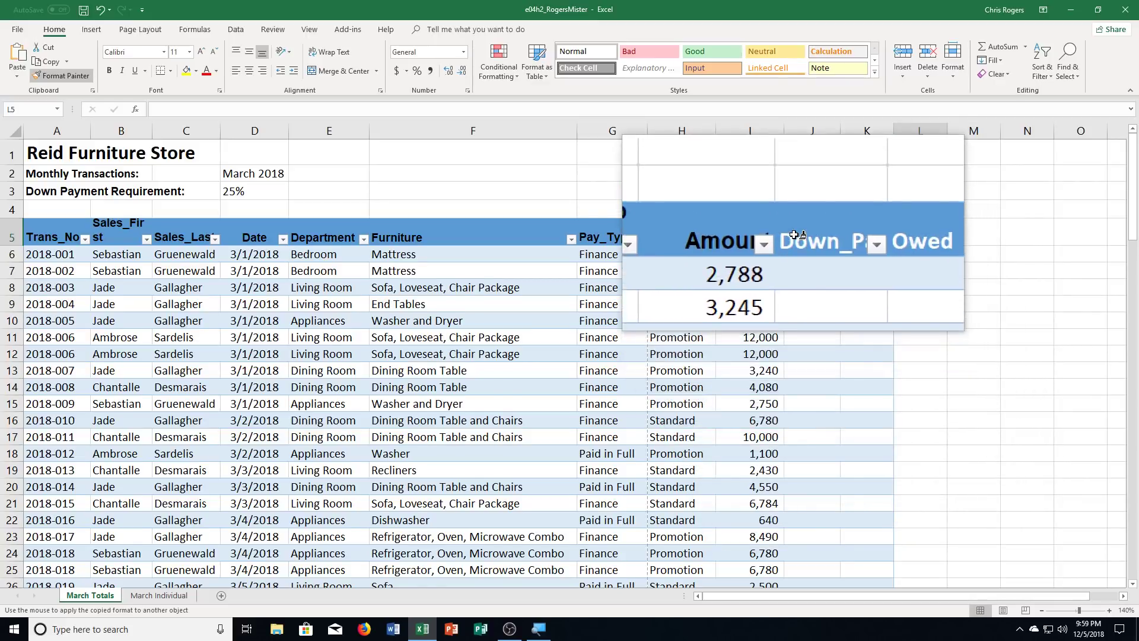
{"action": "left_click", "coordinate": [793, 235]}
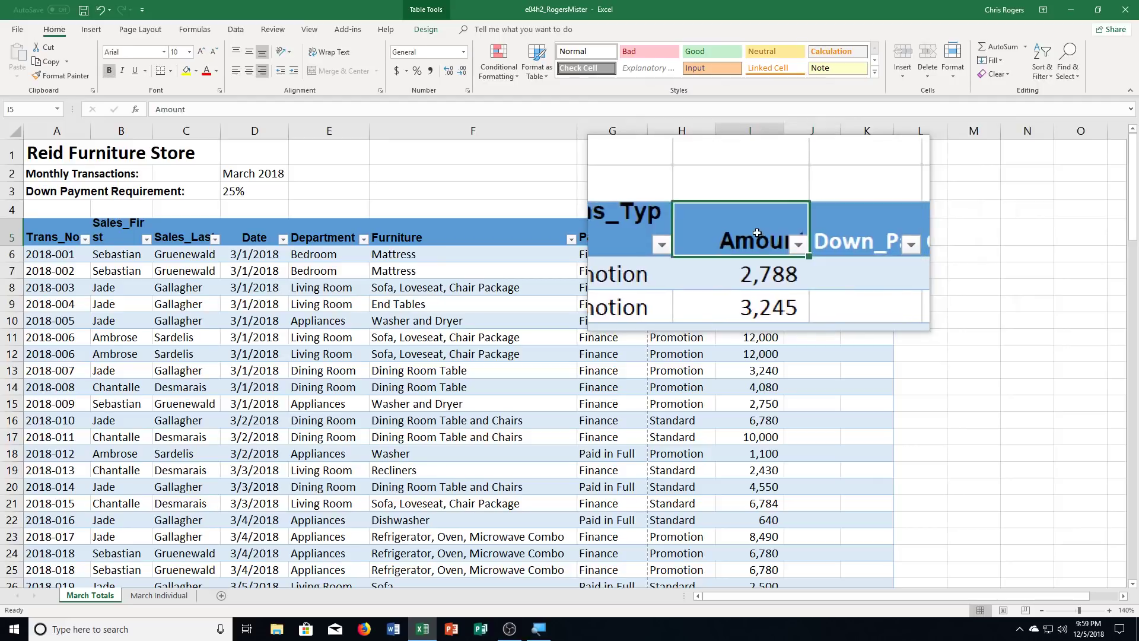
Apply the Amount header's formatting to the Down_Pay and Owed headers with Format Painter
{"action": "left_click", "coordinate": [759, 236]}
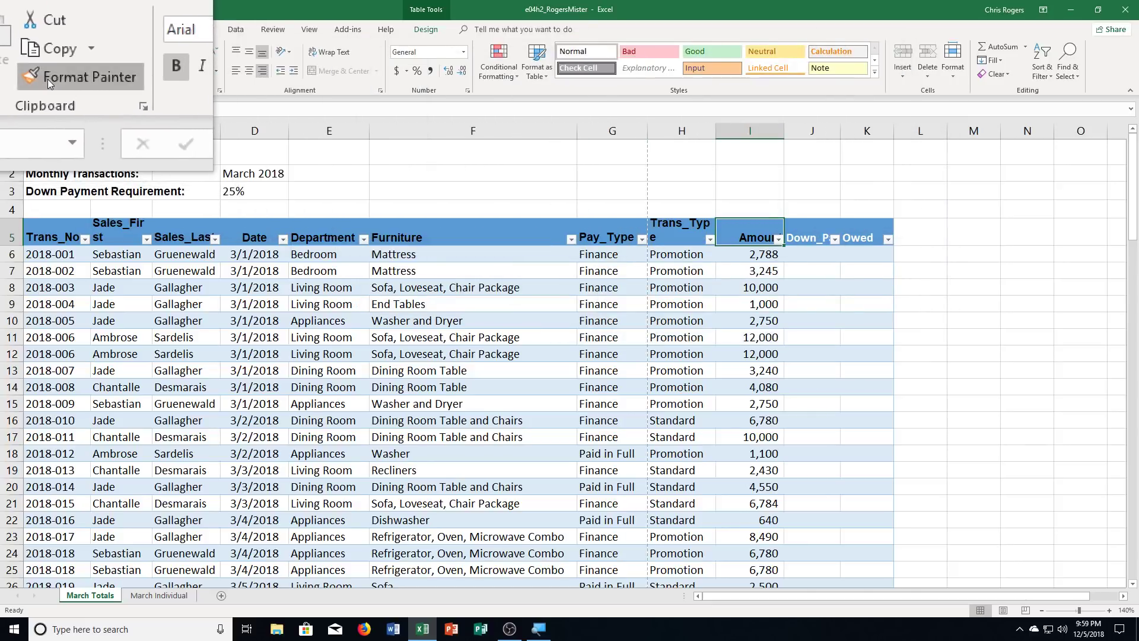
{"action": "left_click", "coordinate": [47, 80]}
{"action": "left_click", "coordinate": [817, 234]}
{"action": "left_click_drag", "start_coordinate": [817, 234], "coordinate": [856, 229]}
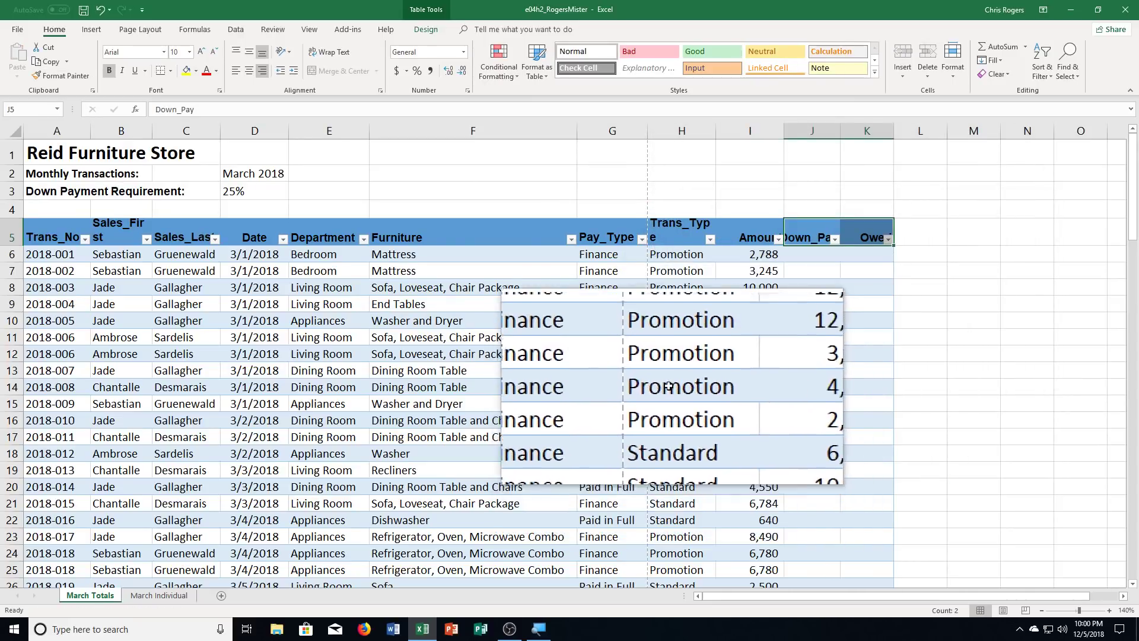
{"action": "left_click", "coordinate": [870, 399]}
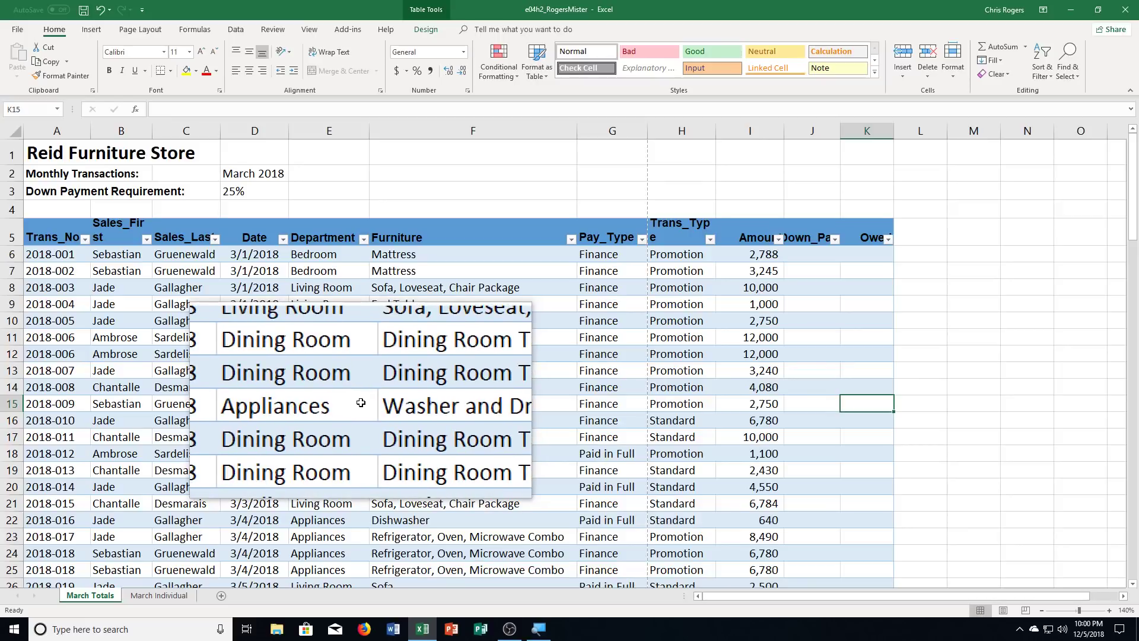
Go to A78 and insert a blank table row above transaction 2018-069
{"action": "key", "text": "F5"}
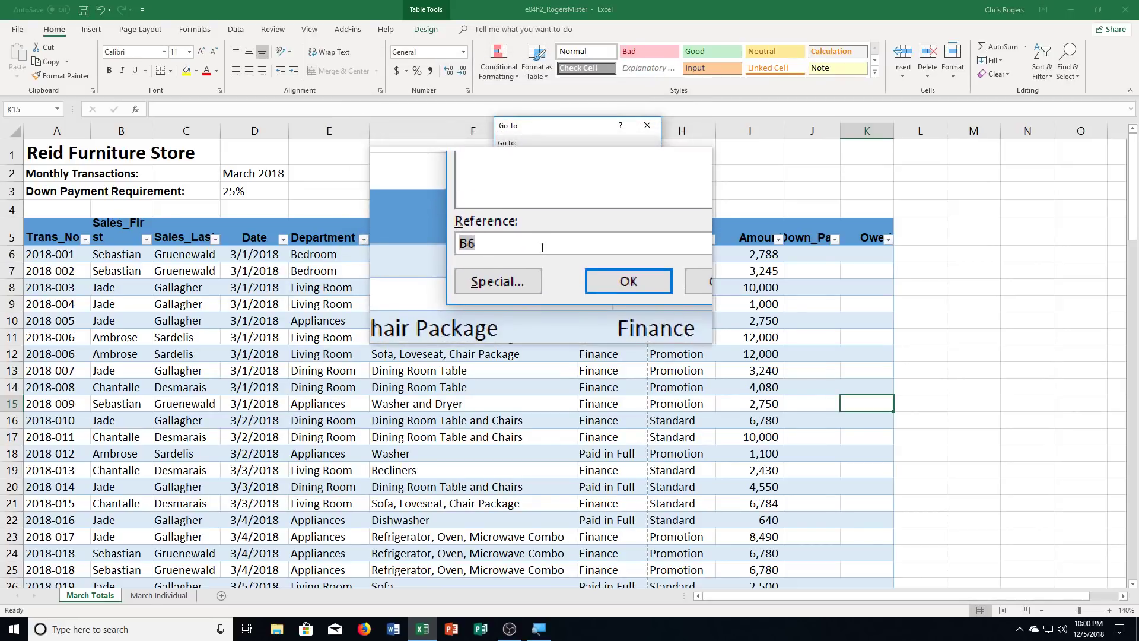
{"action": "type", "text": "A78"}
{"action": "left_click", "coordinate": [600, 261]}
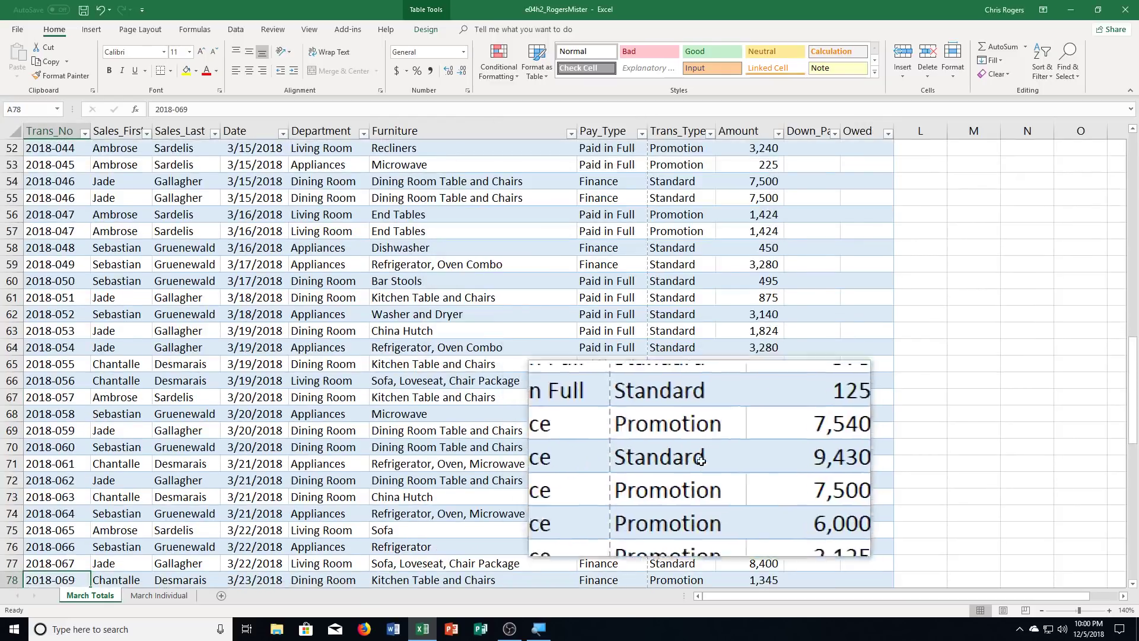
{"action": "scroll", "coordinate": [709, 471], "scroll_direction": "down", "scroll_amount": 6}
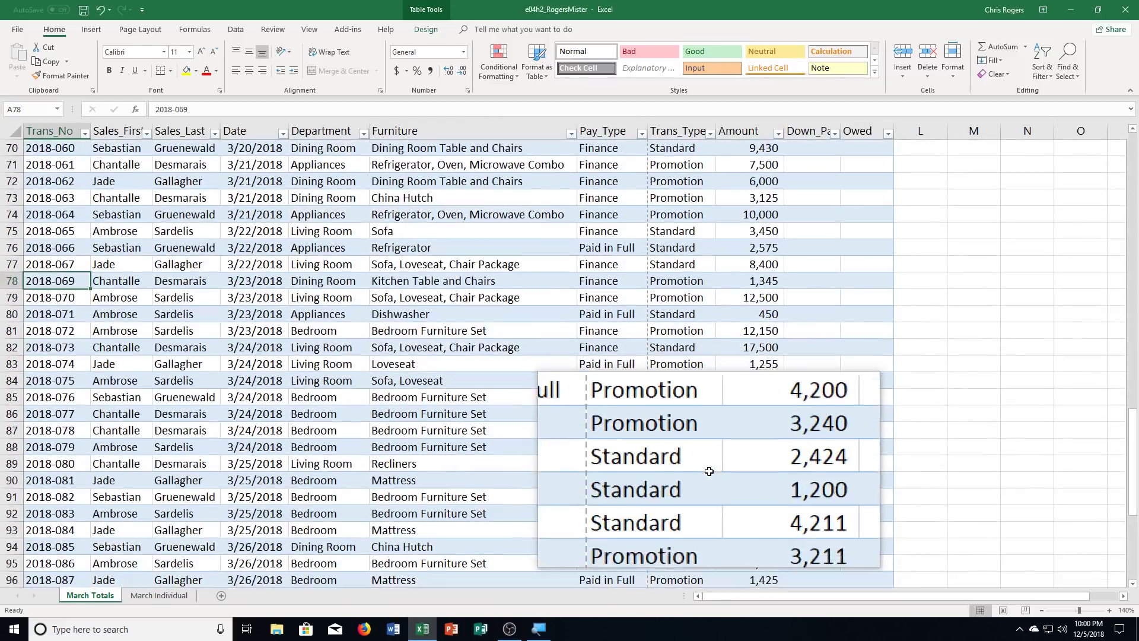
{"action": "scroll", "coordinate": [586, 432], "scroll_direction": "down", "scroll_amount": 1}
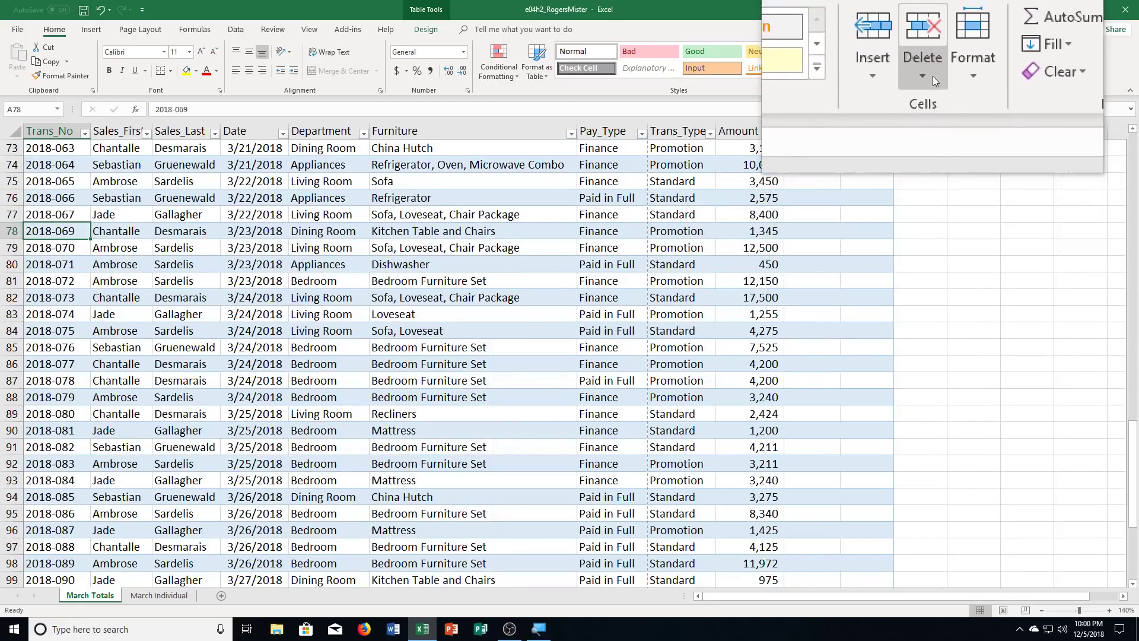
{"action": "left_click", "coordinate": [910, 72]}
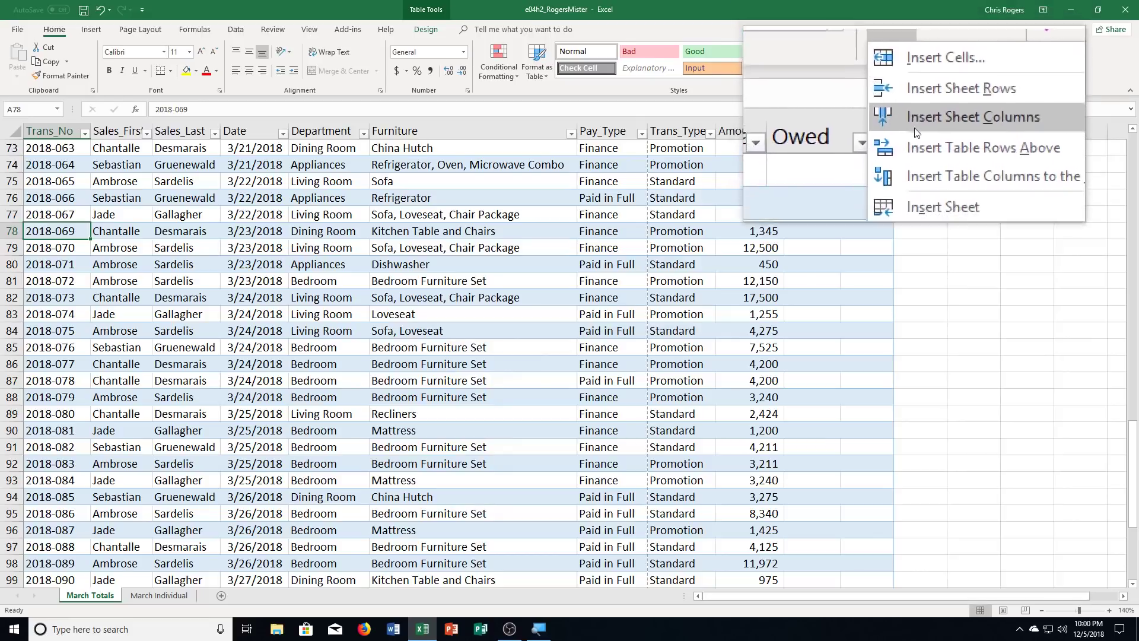
{"action": "left_click", "coordinate": [916, 137]}
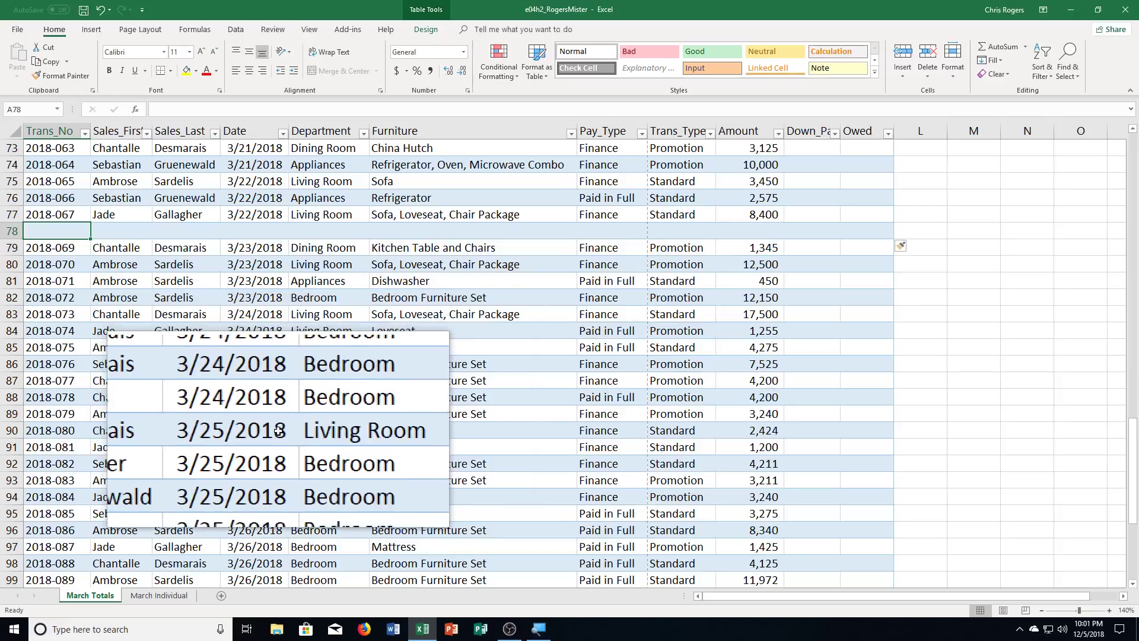
Enter transaction 2018-068, the salesperson's first and last name, and date 3/22/2018
{"action": "type", "text": "201"}
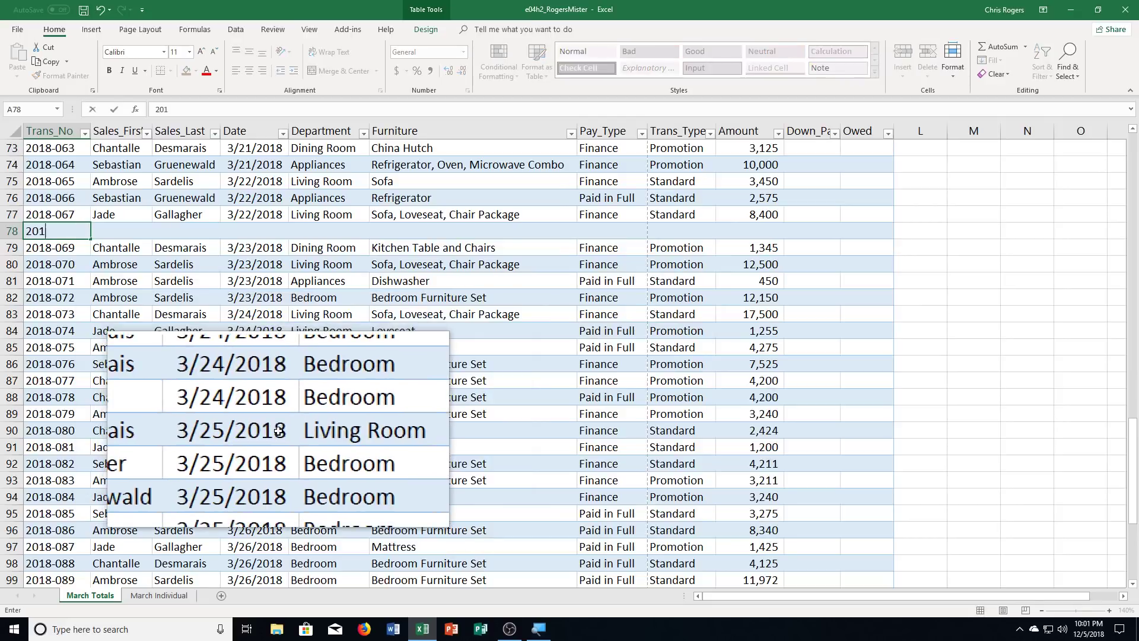
{"action": "type", "text": "8-068"}
{"action": "key", "text": "Tab"}
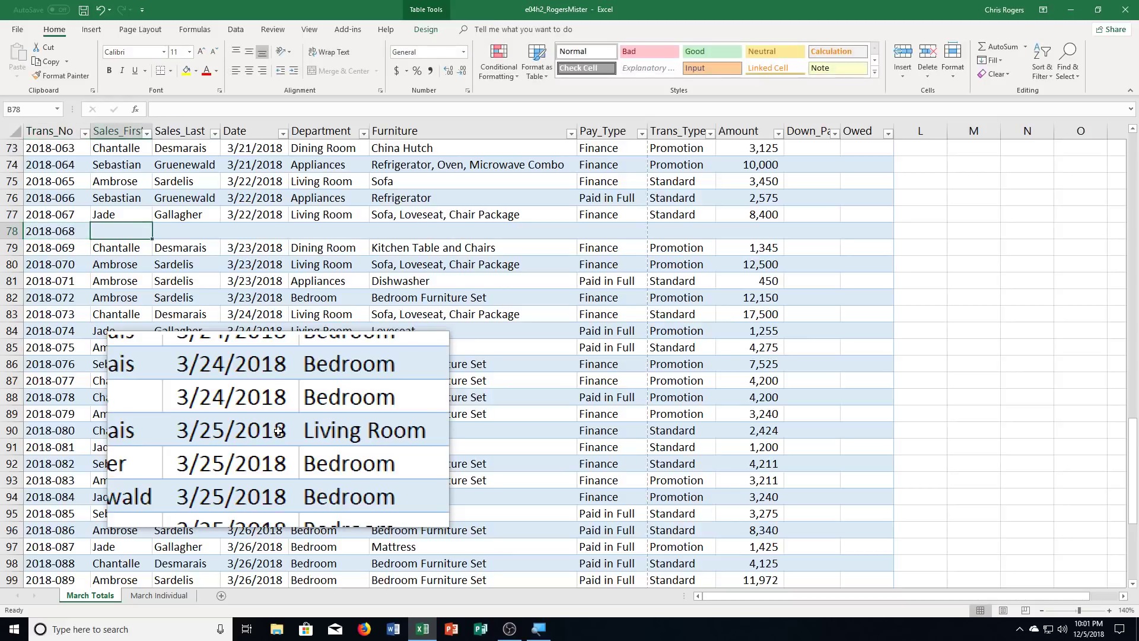
{"action": "type", "text": "Sebastian"}
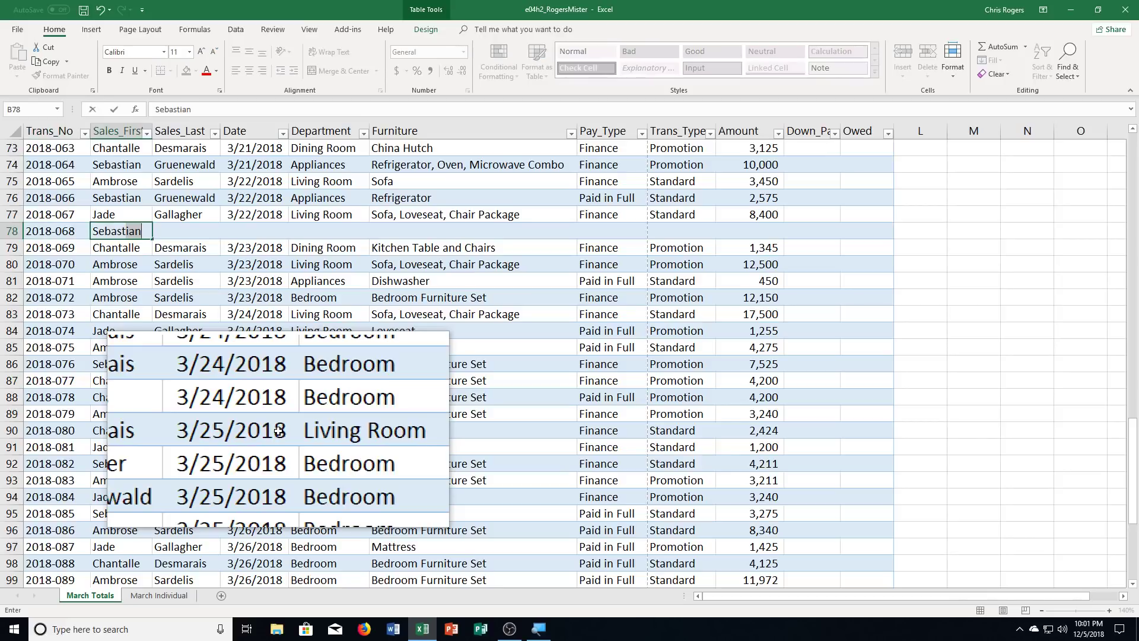
{"action": "key", "text": "Tab"}
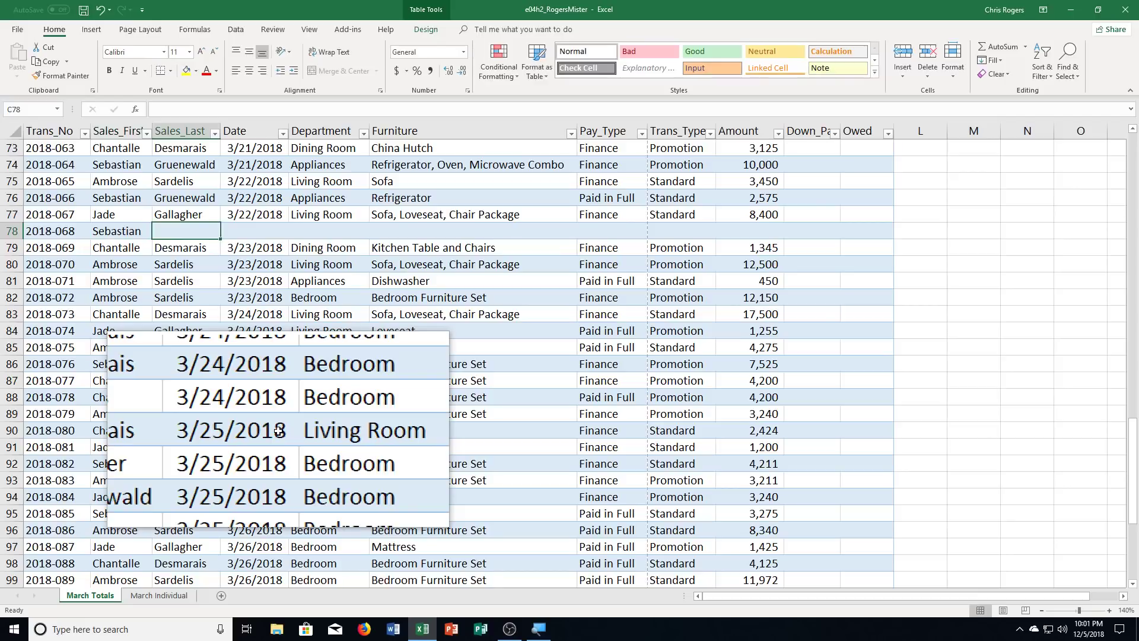
{"action": "type", "text": "Gruenewald"}
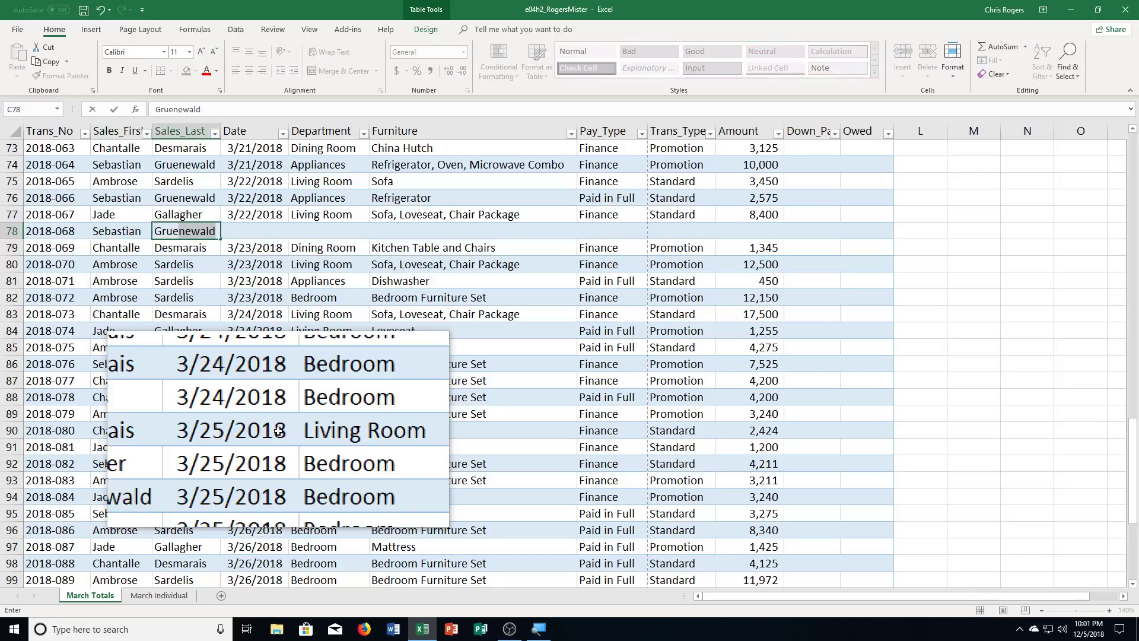
{"action": "key", "text": "Tab"}
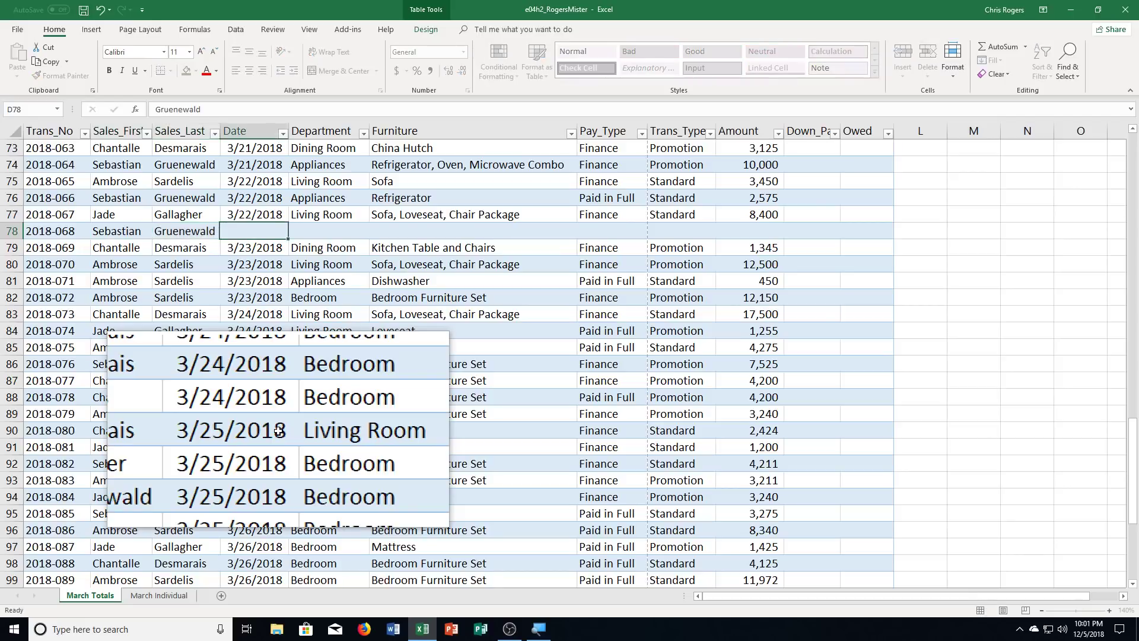
{"action": "type", "text": "3/22/2018"}
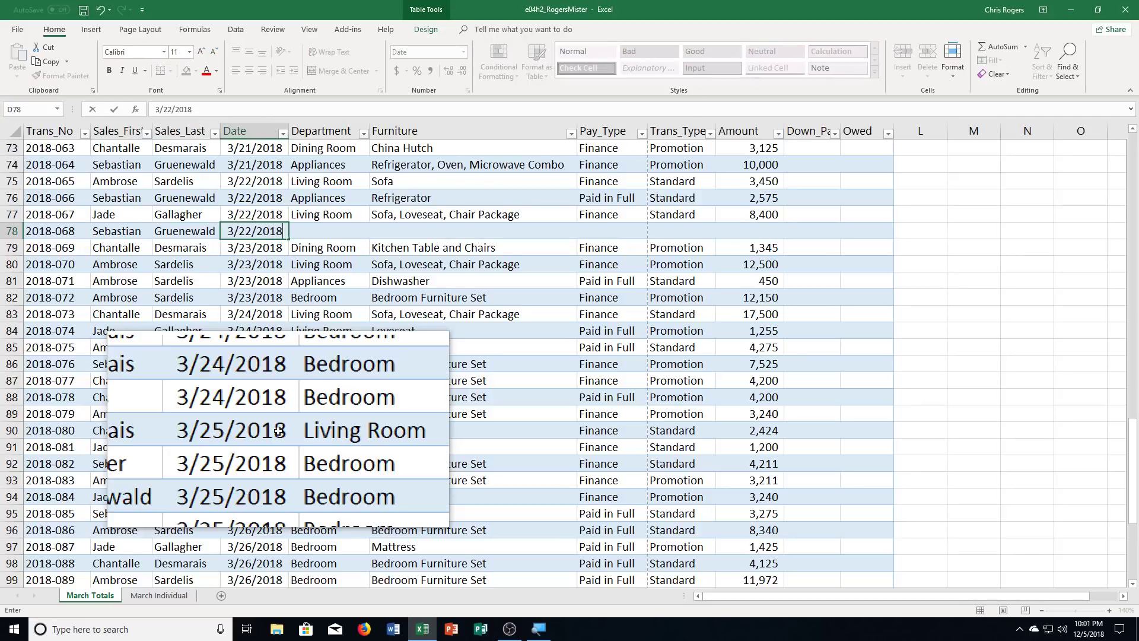
{"action": "key", "text": "Tab"}
Complete row 78 with Bedroom, Mattress, Paid in Full, Standard and amount 3,200
{"action": "type", "text": "Bedroom"}
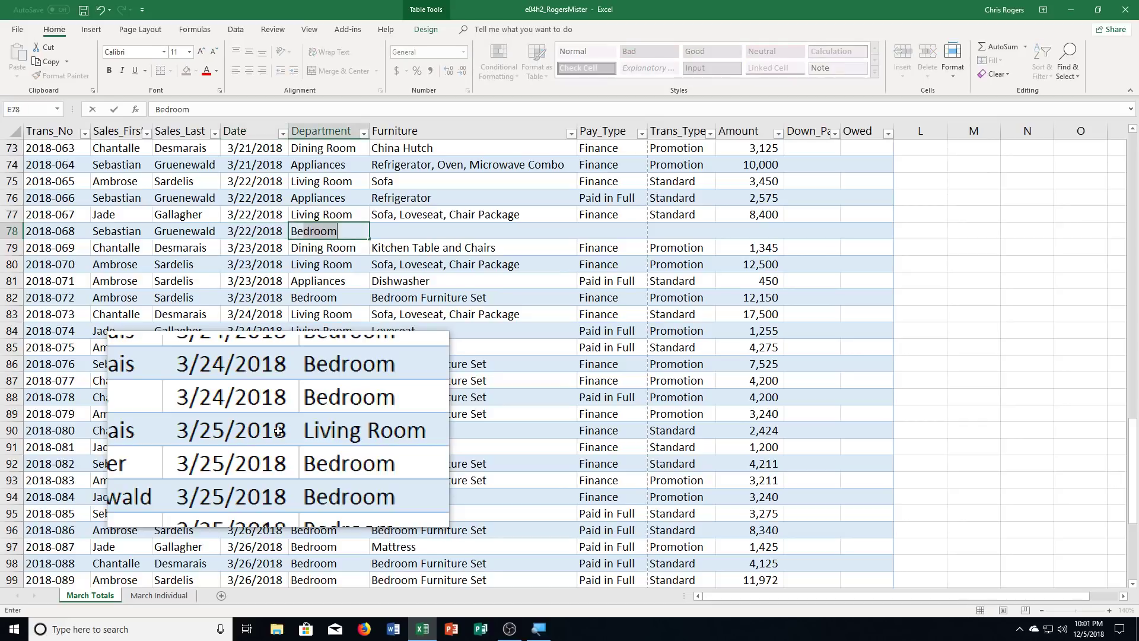
{"action": "key", "text": "Tab"}
{"action": "type", "text": "Matr"}
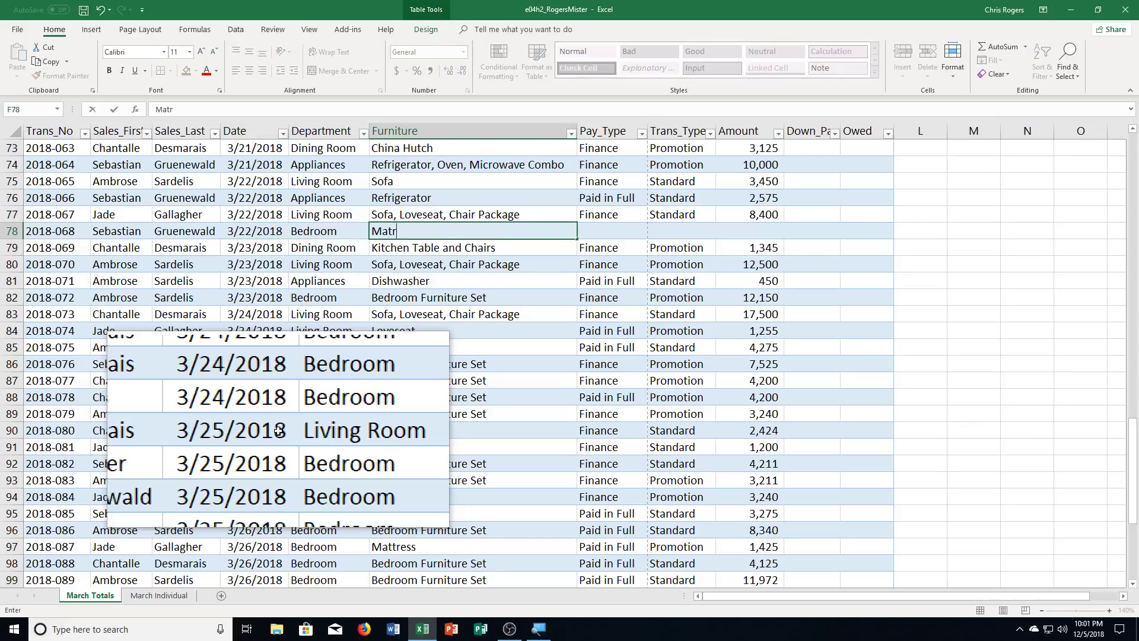
{"action": "key", "text": "BackSpace"}
{"action": "type", "text": "t"}
{"action": "key", "text": "Tab"}
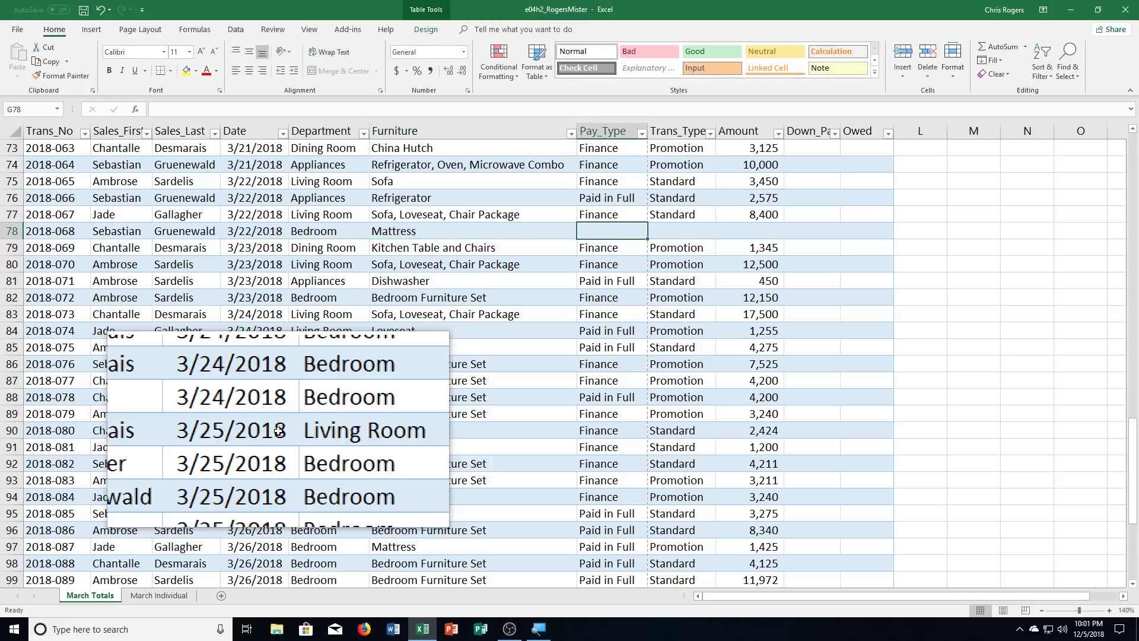
{"action": "type", "text": "Paid in Full"}
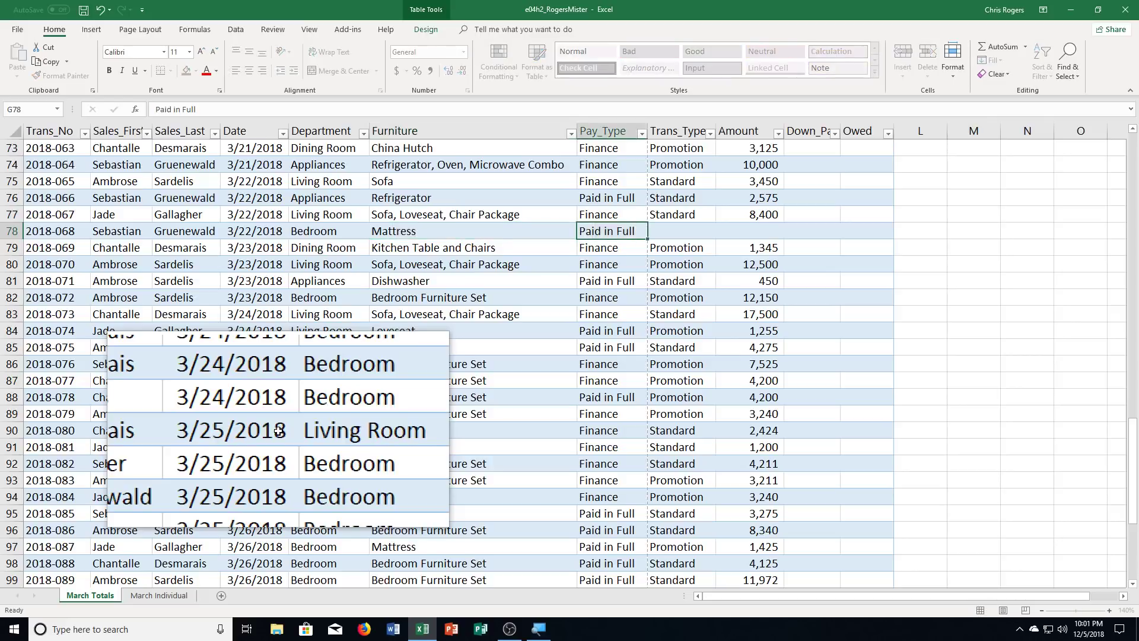
{"action": "key", "text": "Tab"}
{"action": "type", "text": "S"}
{"action": "key", "text": "Tab"}
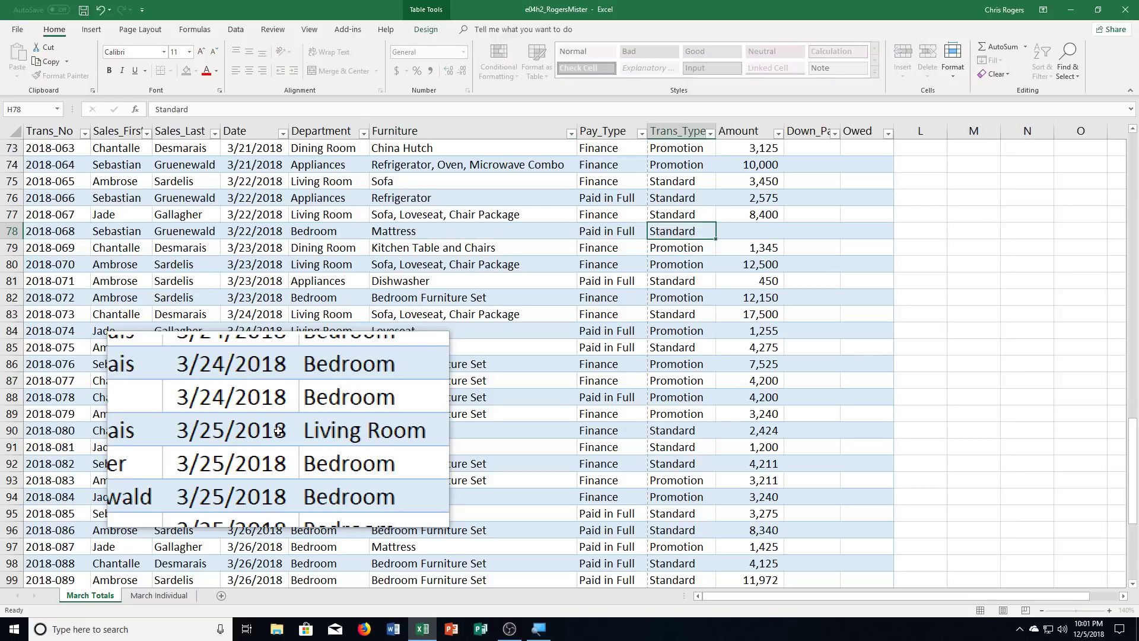
{"action": "type", "text": "3200"}
{"action": "key", "text": "Return"}
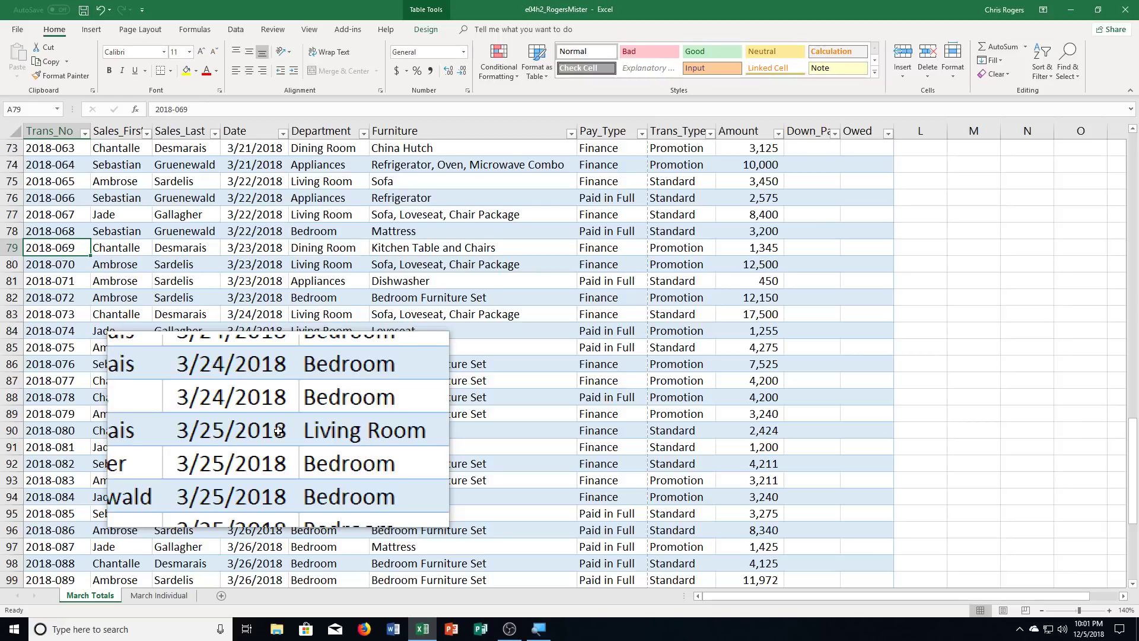
Go to A114 and enter transaction 2018-104, extending the table to row 114
{"action": "key", "text": "F5"}
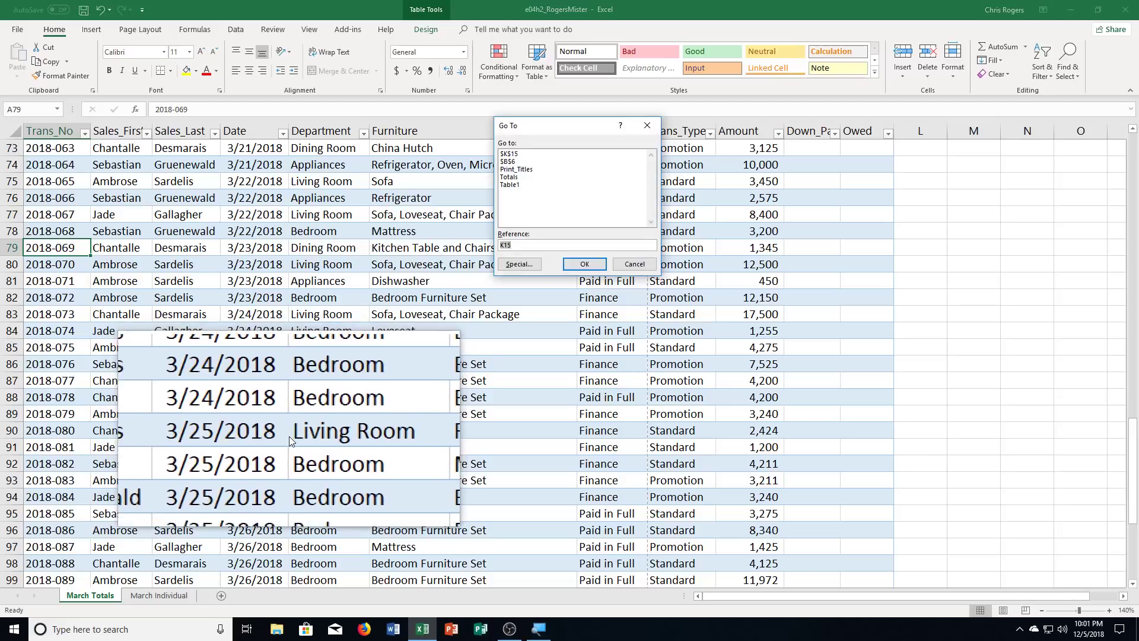
{"action": "type", "text": "A114"}
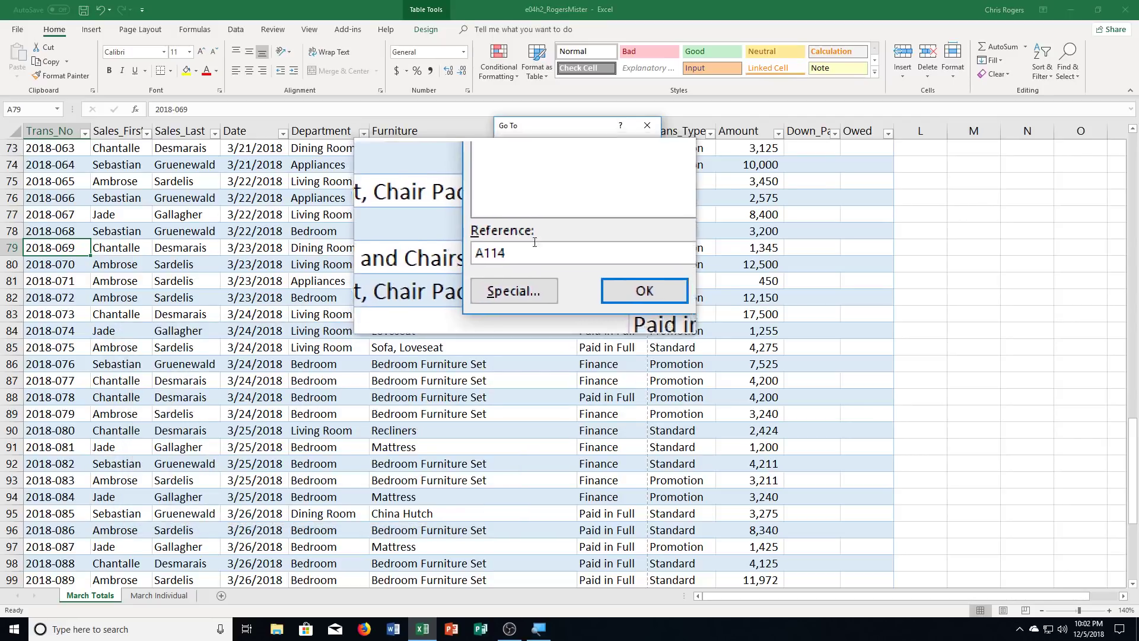
{"action": "key", "text": "Return"}
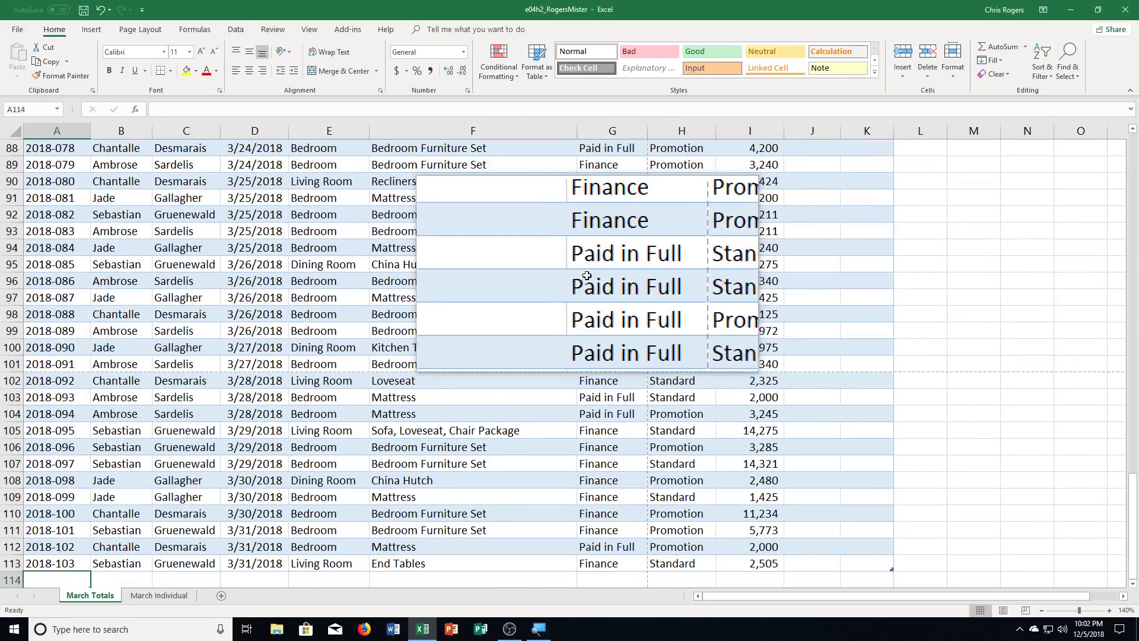
{"action": "scroll", "coordinate": [450, 368], "scroll_direction": "down", "scroll_amount": 3}
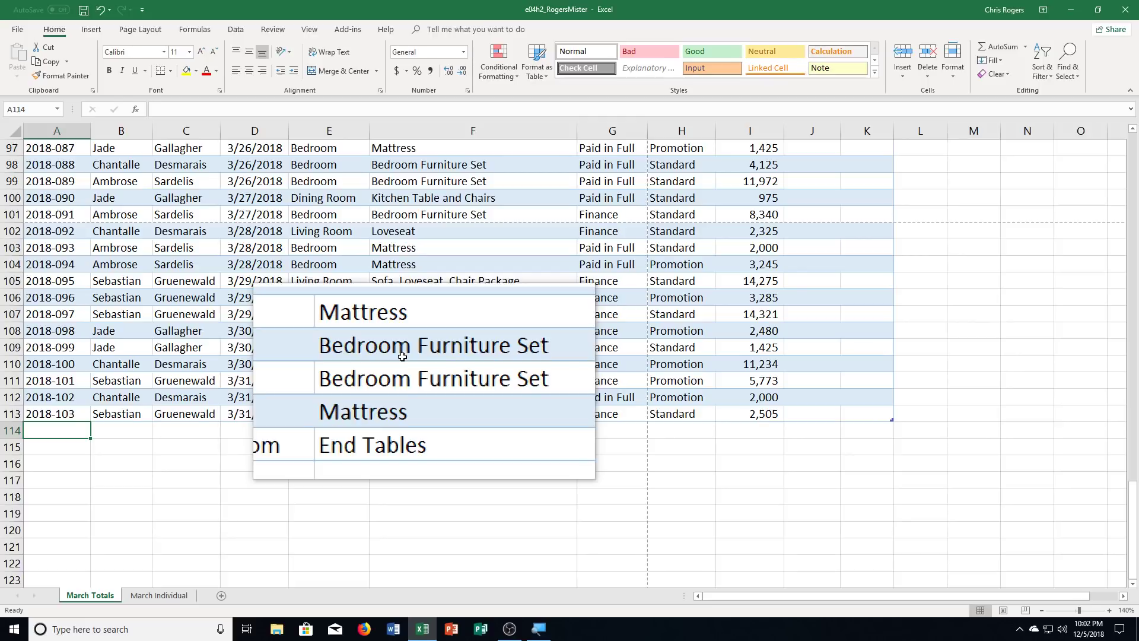
{"action": "type", "text": "2018-"}
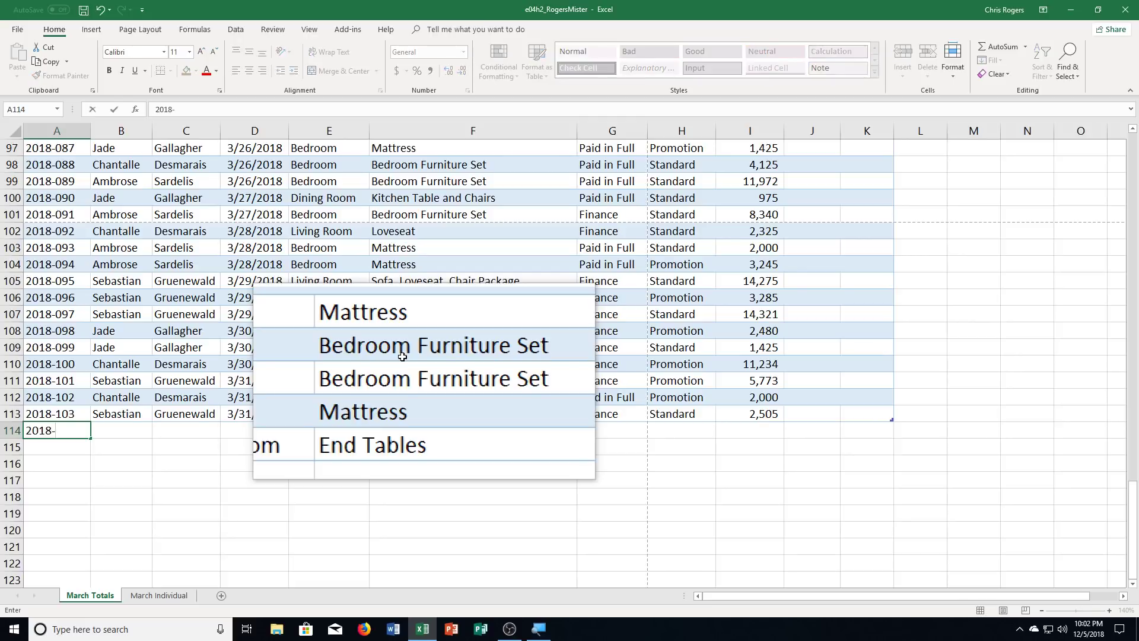
{"action": "type", "text": "104"}
{"action": "key", "text": "Tab"}
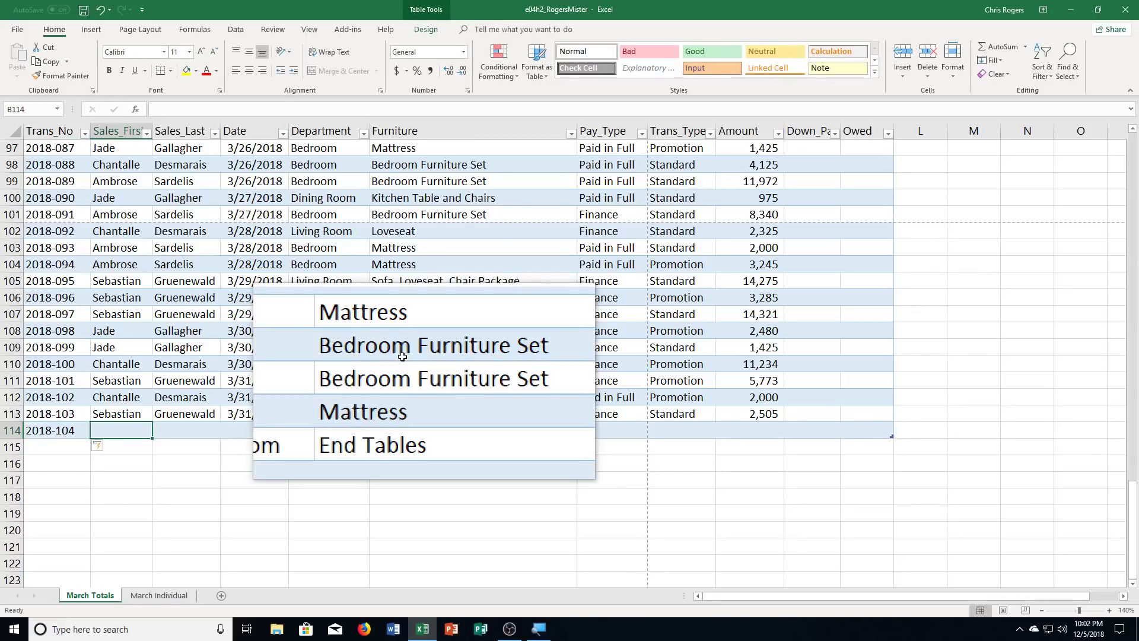
Enter the salesperson's first and last name and the date 3/31/2018
{"action": "type", "text": "Ambrose"}
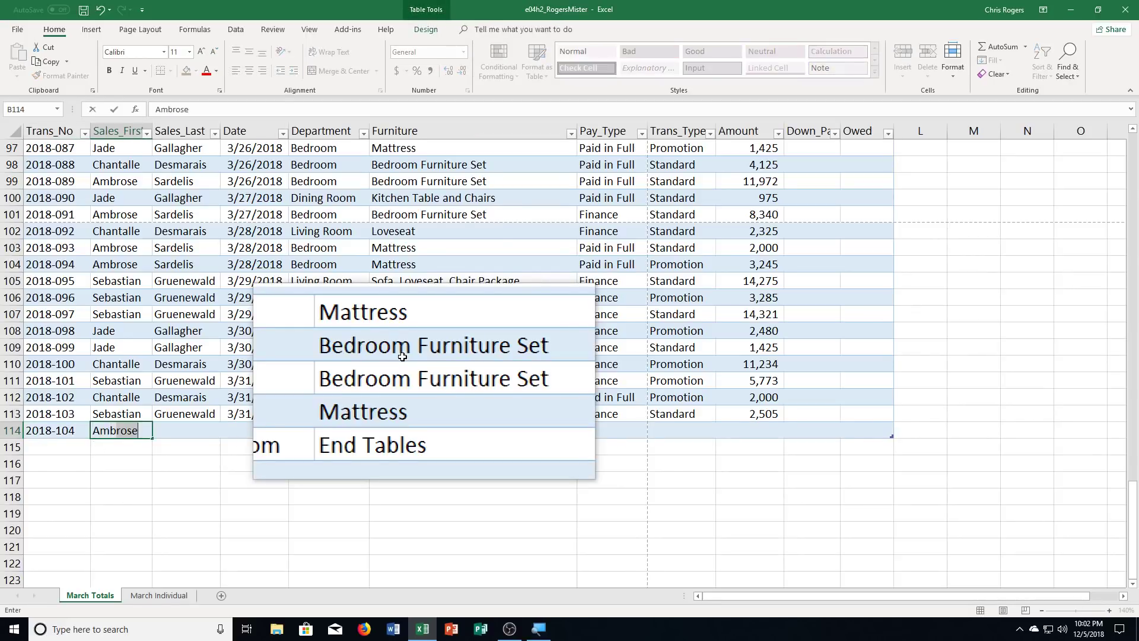
{"action": "key", "text": "Tab"}
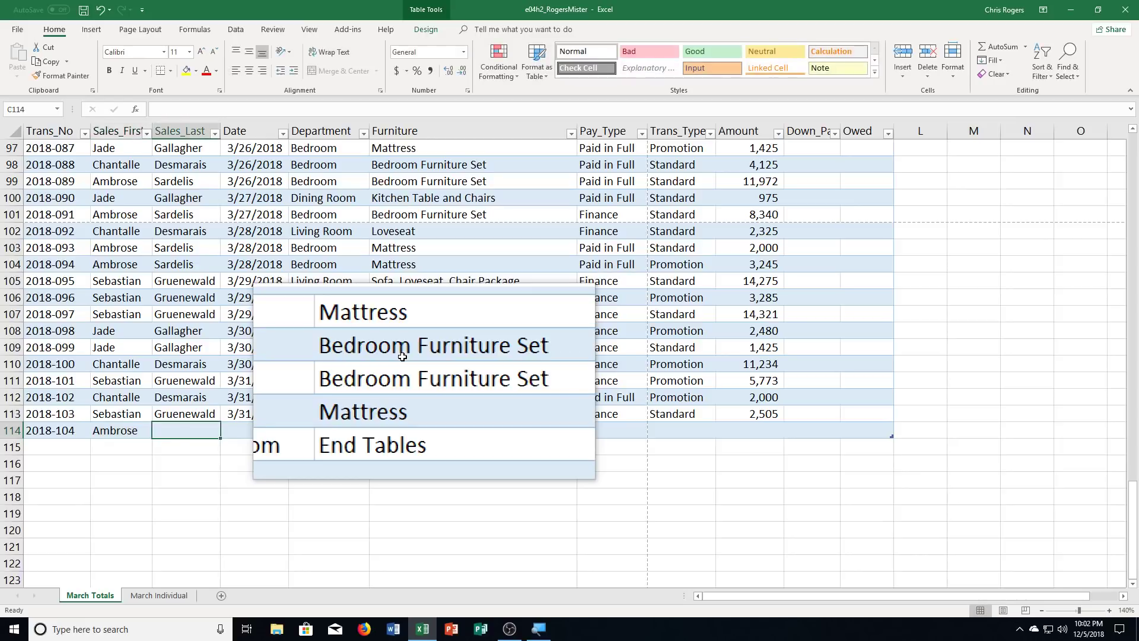
{"action": "type", "text": "Sardelis"}
{"action": "key", "text": "Tab"}
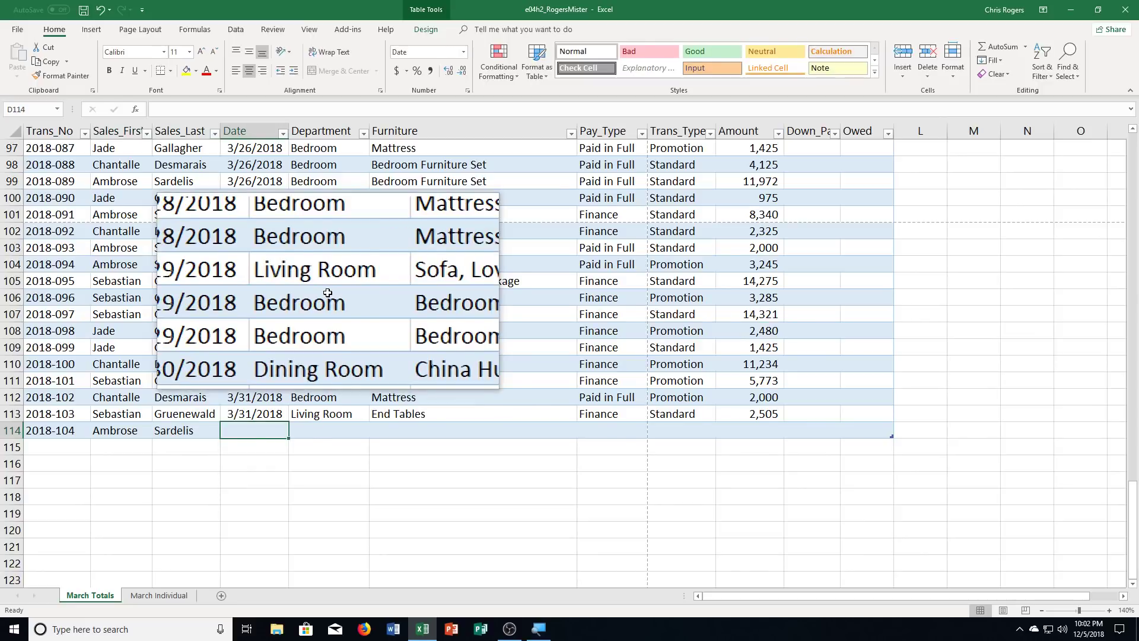
{"action": "type", "text": "3/31/"}
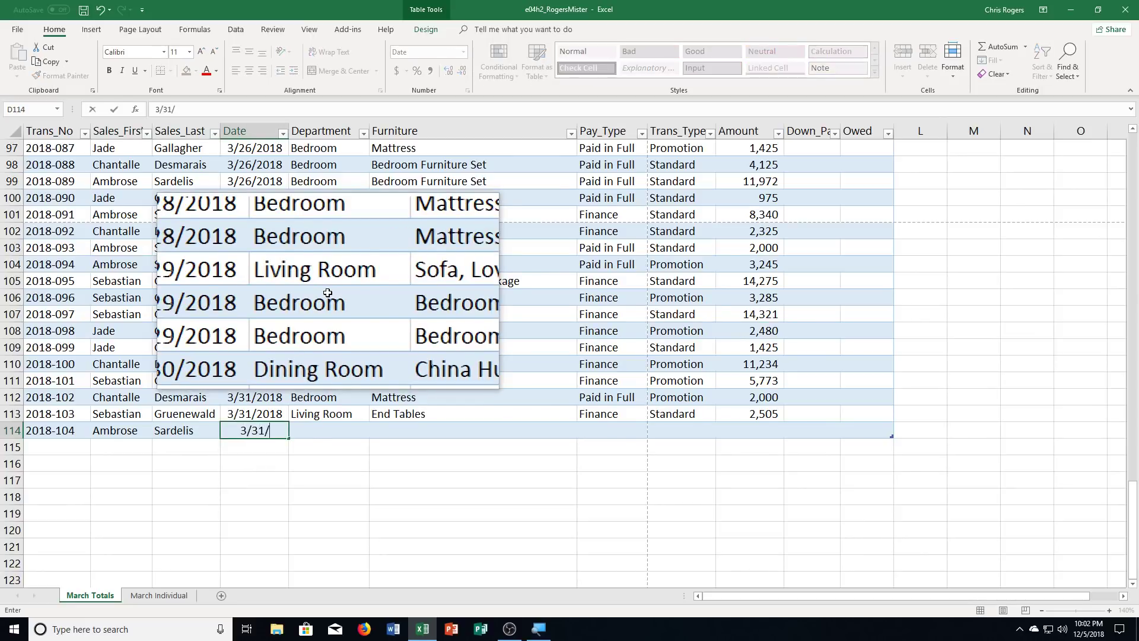
{"action": "type", "text": "2018"}
{"action": "key", "text": "Tab"}
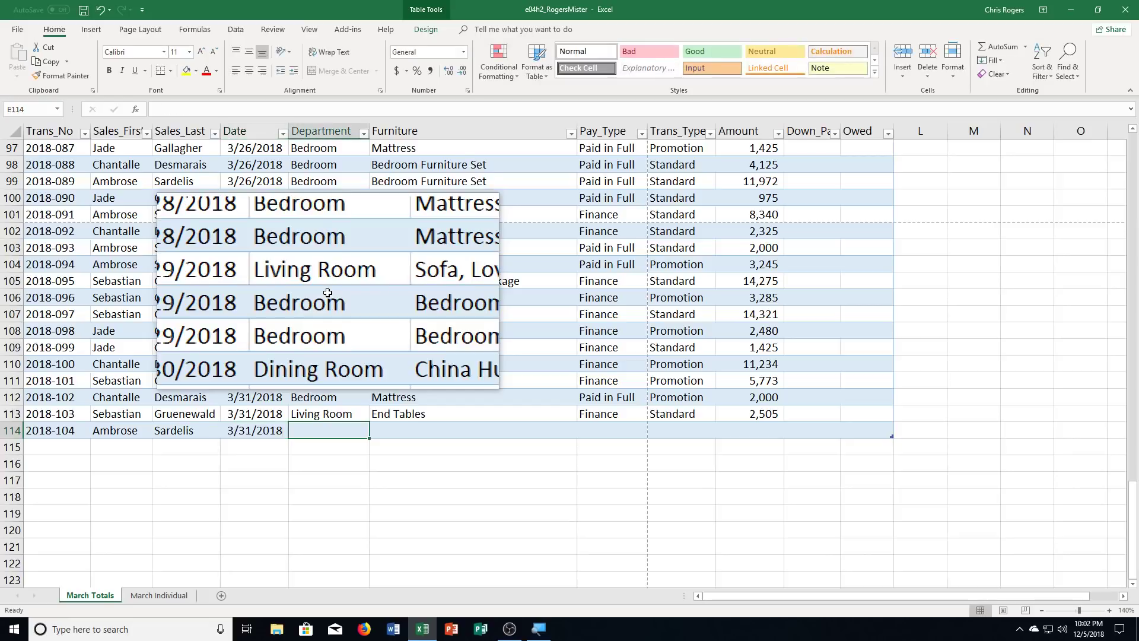
Fill in Appliances, Refrigerator, Paid in Full, Standard and amount 1,500
{"action": "type", "text": "Appliances"}
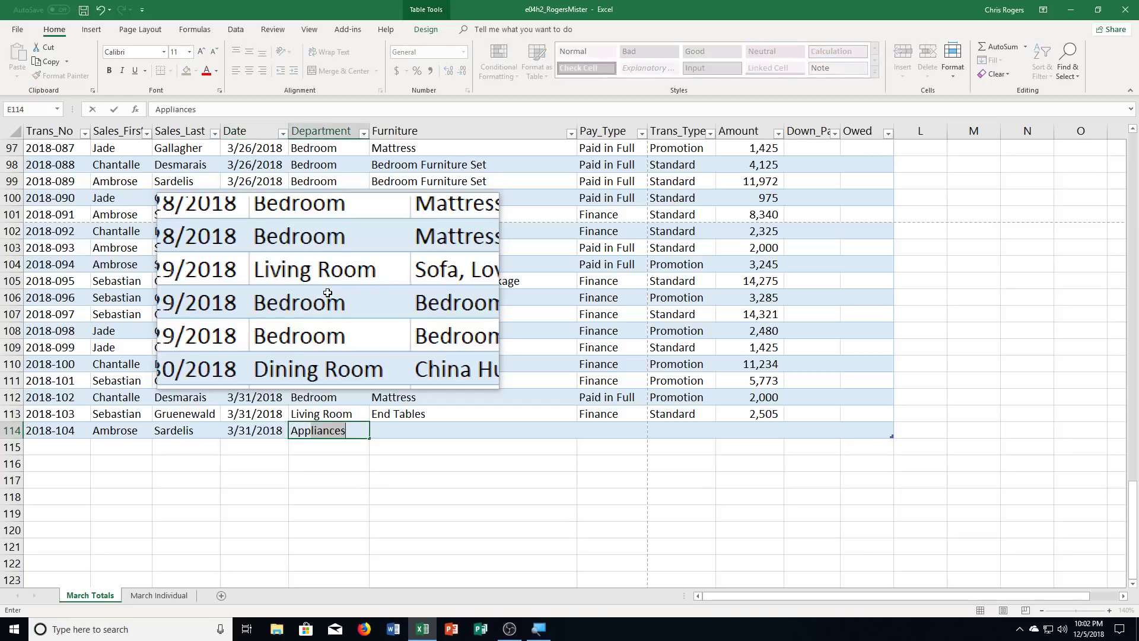
{"action": "key", "text": "Tab"}
{"action": "type", "text": "Refriger"}
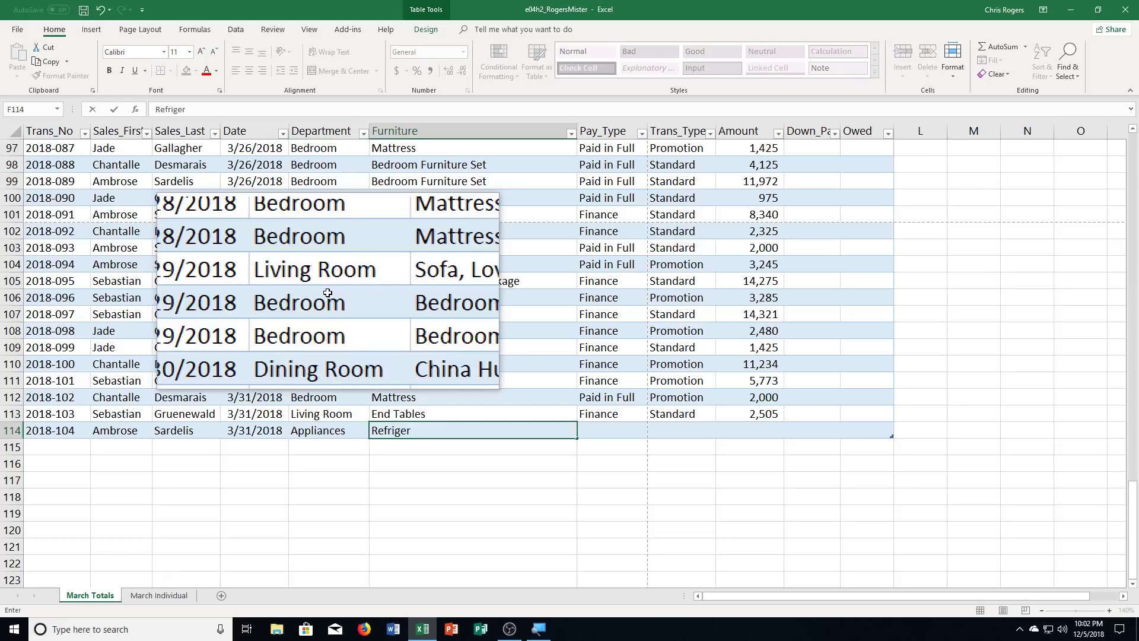
{"action": "type", "text": "ator"}
{"action": "key", "text": "ctrl+Return"}
{"action": "key", "text": "Tab"}
{"action": "type", "text": "Paid"}
{"action": "key", "text": "Tab"}
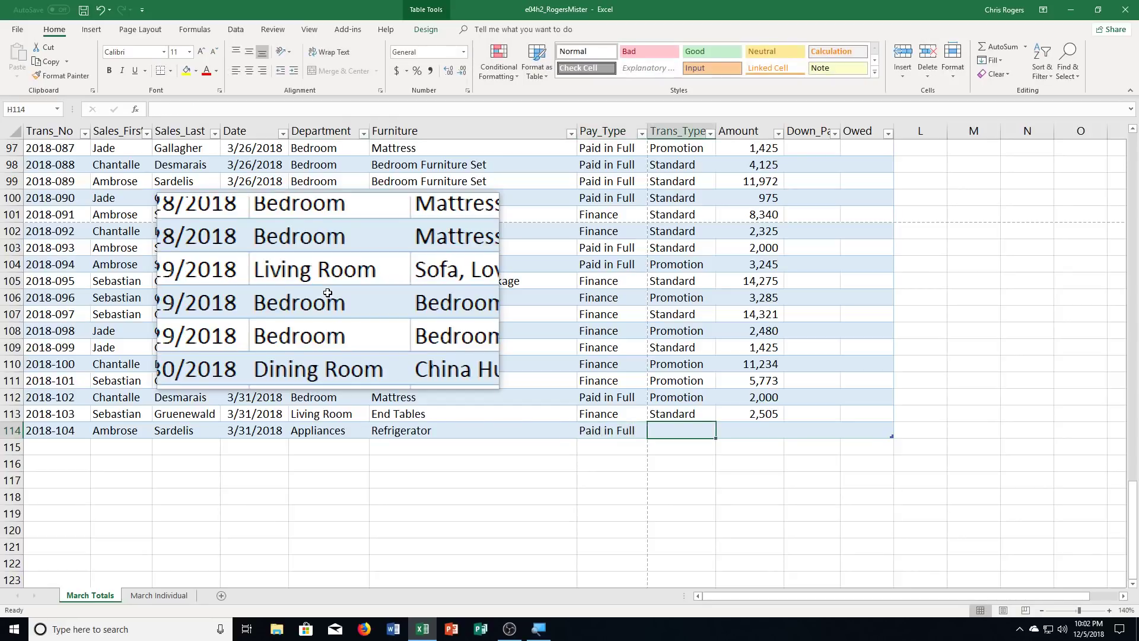
{"action": "type", "text": "Sta"}
{"action": "key", "text": "Tab"}
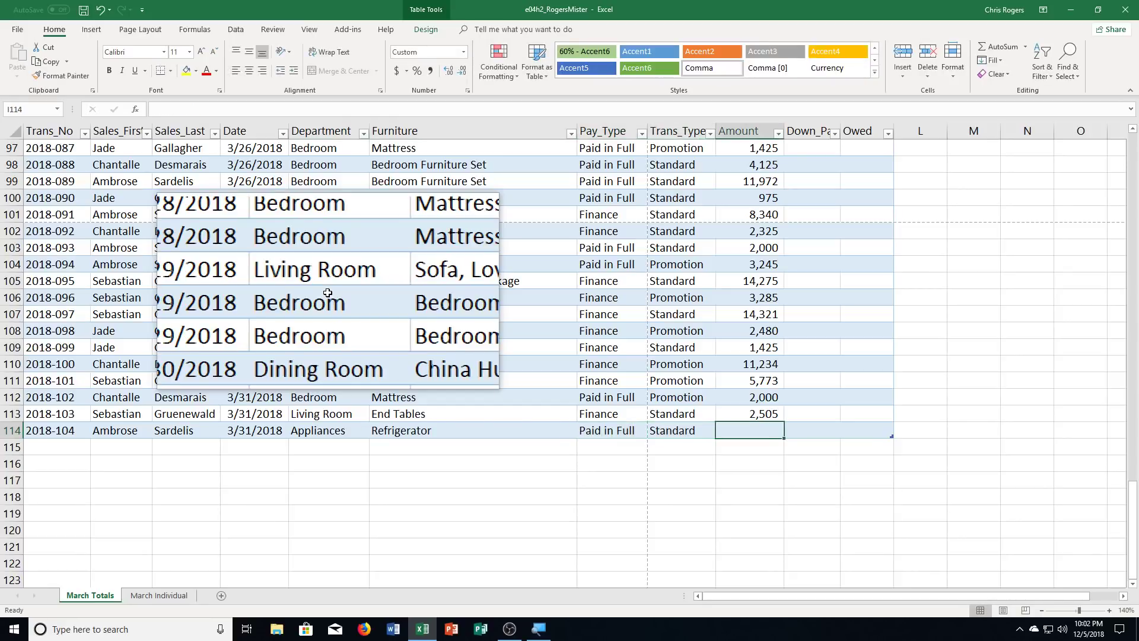
{"action": "type", "text": "1500"}
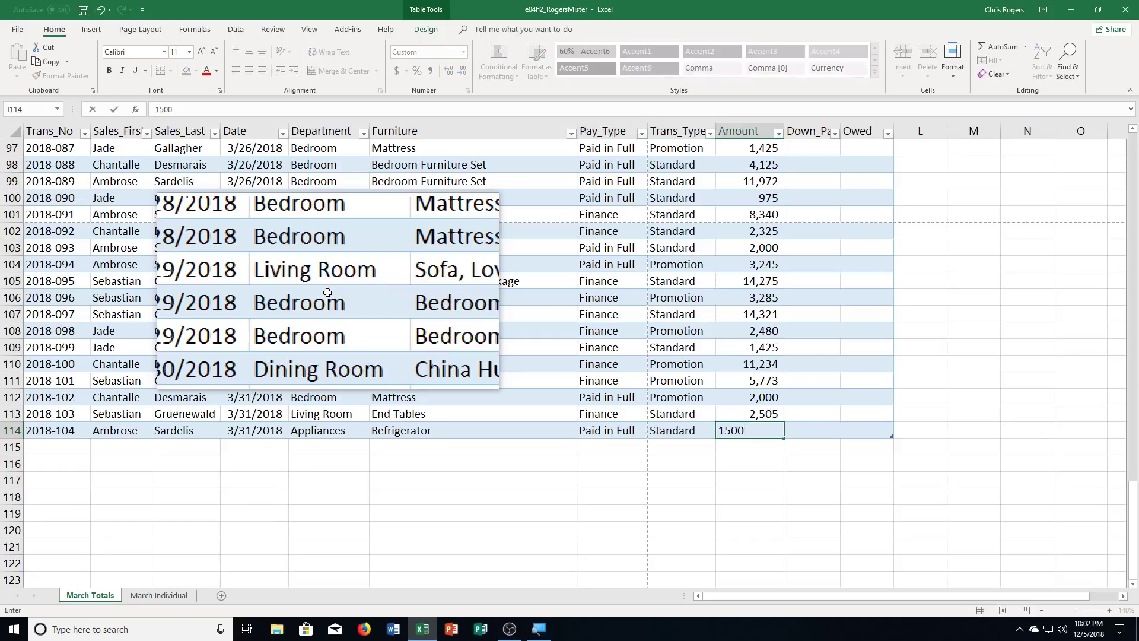
{"action": "key", "text": "Return"}
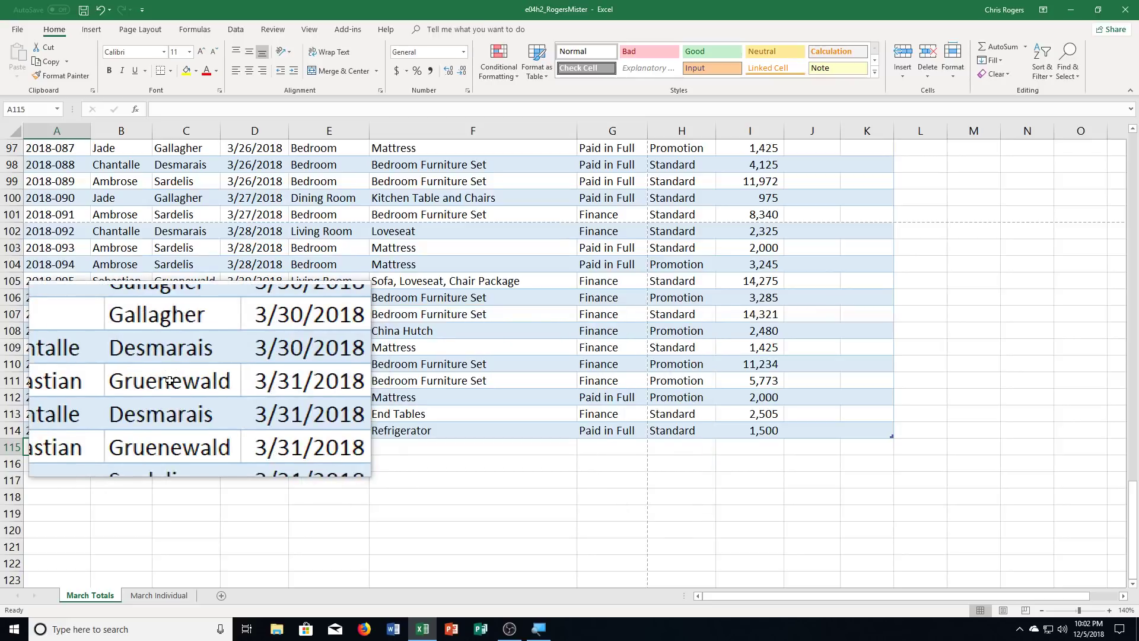
Save the workbook and show the Table Design options for the transactions table
{"action": "left_click", "coordinate": [73, 7]}
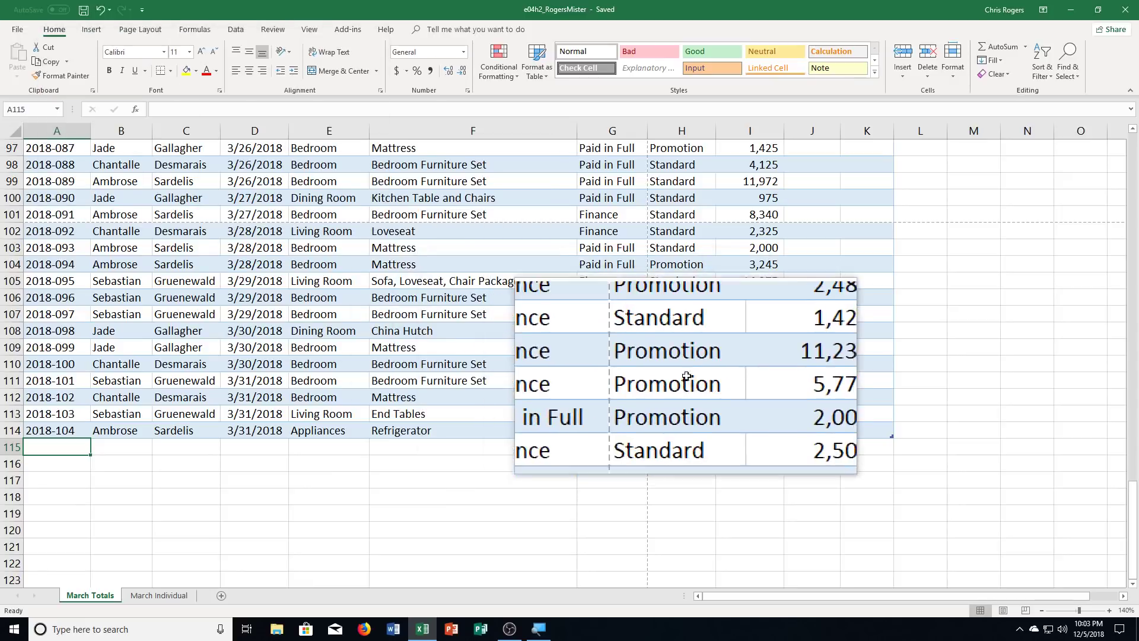
{"action": "left_click", "coordinate": [450, 302]}
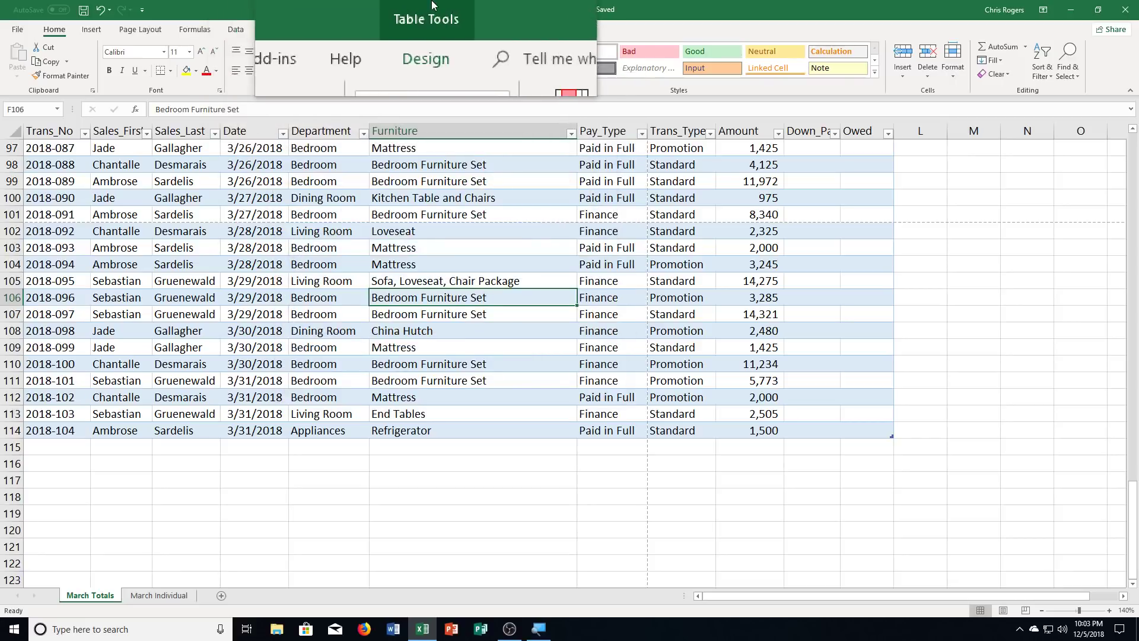
{"action": "left_click", "coordinate": [434, 28]}
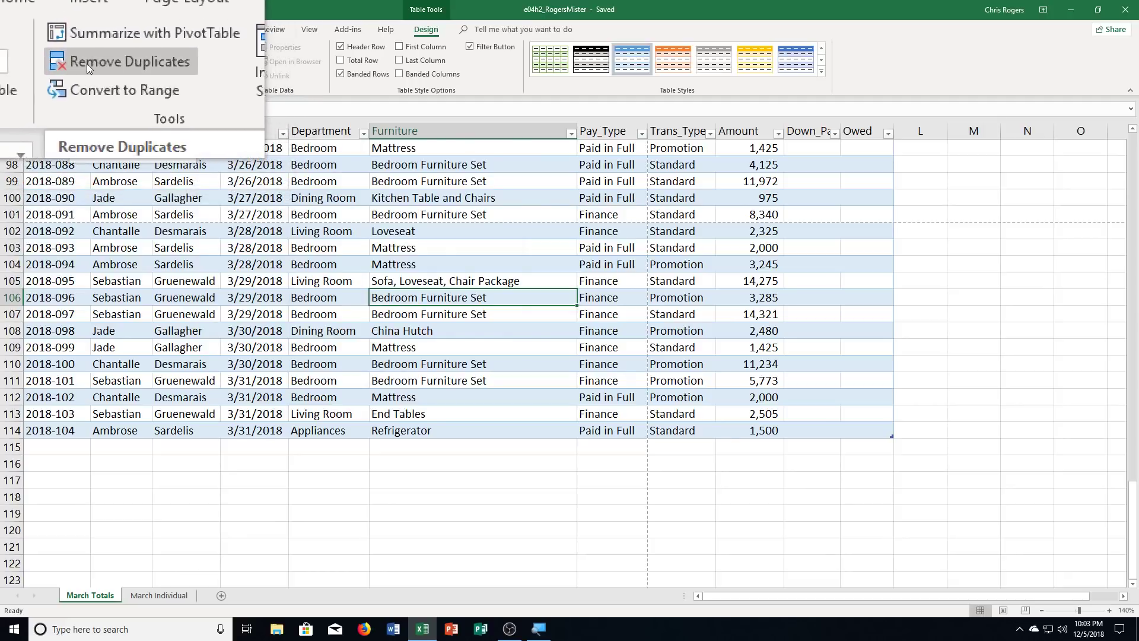
Remove duplicate rows across all columns, leaving 104 unique records ending at row 109
{"action": "left_click", "coordinate": [89, 63]}
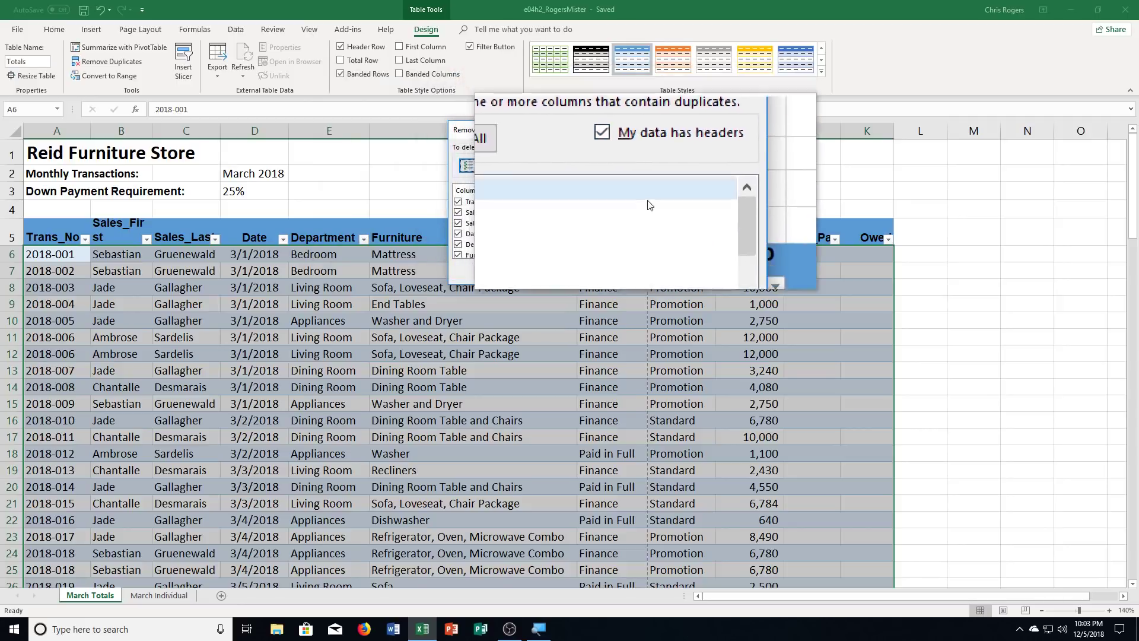
{"action": "left_click", "coordinate": [642, 273]}
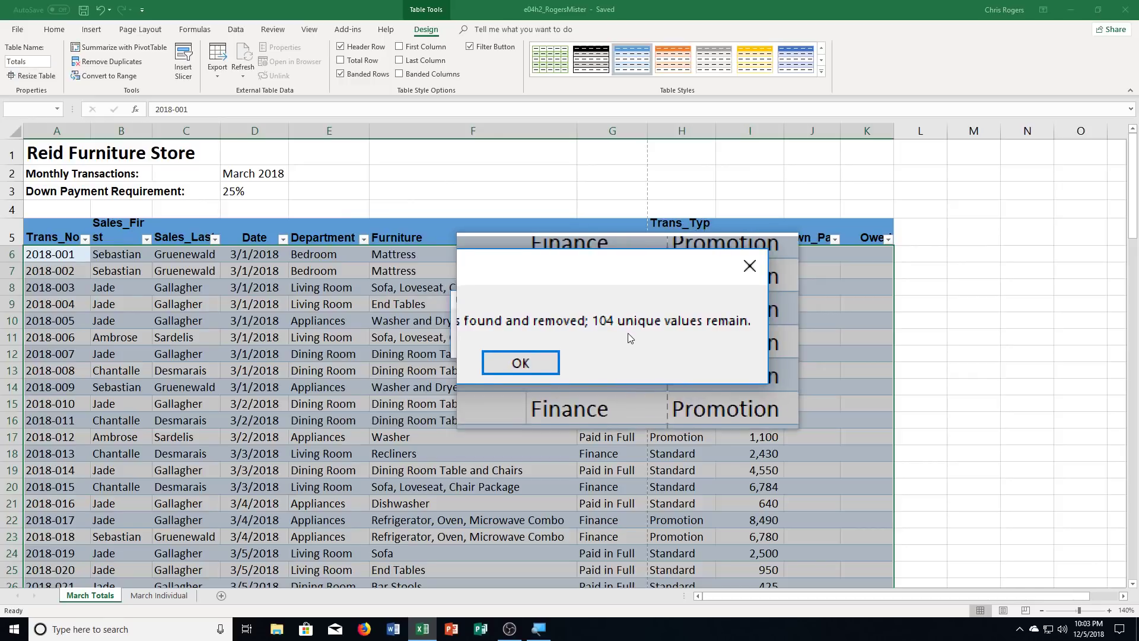
{"action": "left_click", "coordinate": [587, 347]}
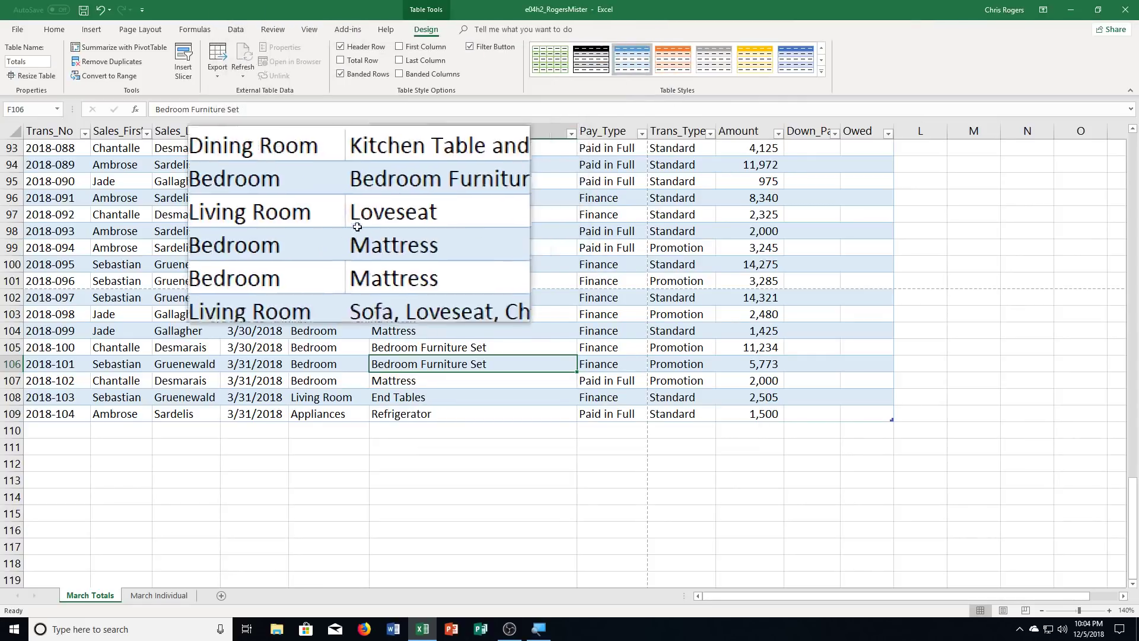
Apply Orange, Table Style Medium 3 from the Table Styles gallery
{"action": "left_click", "coordinate": [822, 74]}
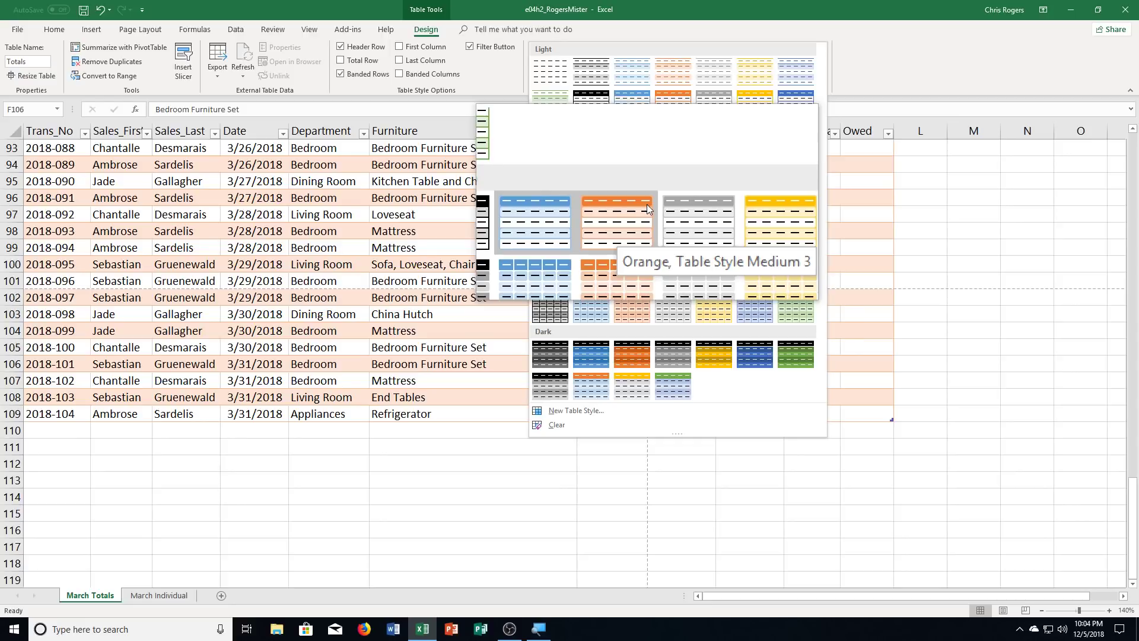
{"action": "left_click", "coordinate": [646, 204]}
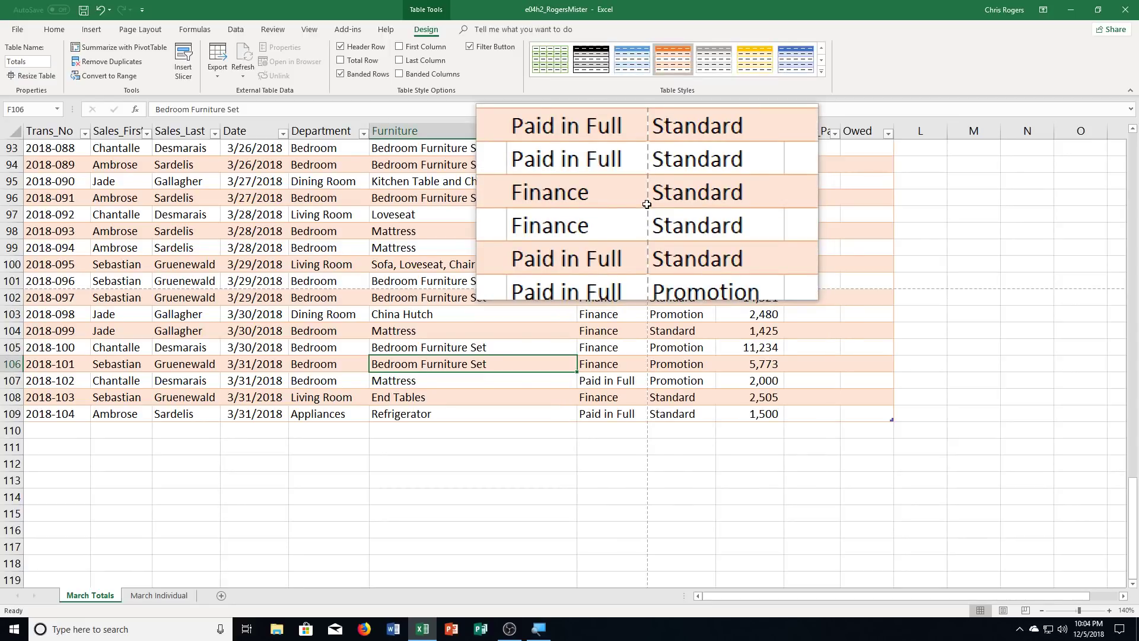
Fill the Reid Furniture Store title cell A1 with Orange, Accent 2
{"action": "key", "text": "ctrl+Home"}
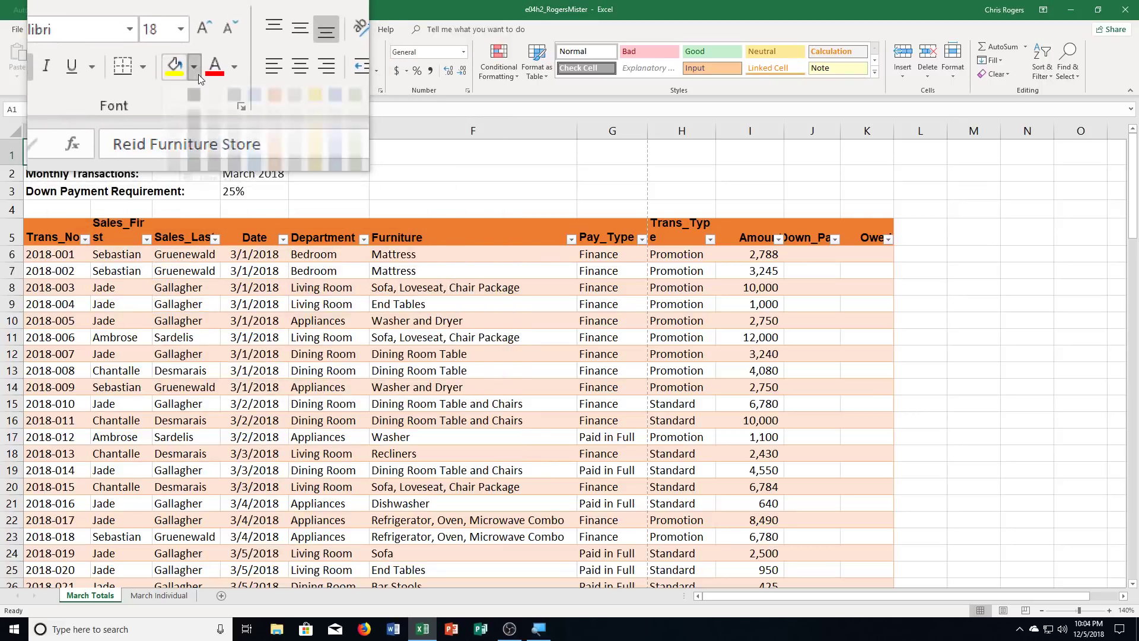
{"action": "left_click", "coordinate": [198, 75]}
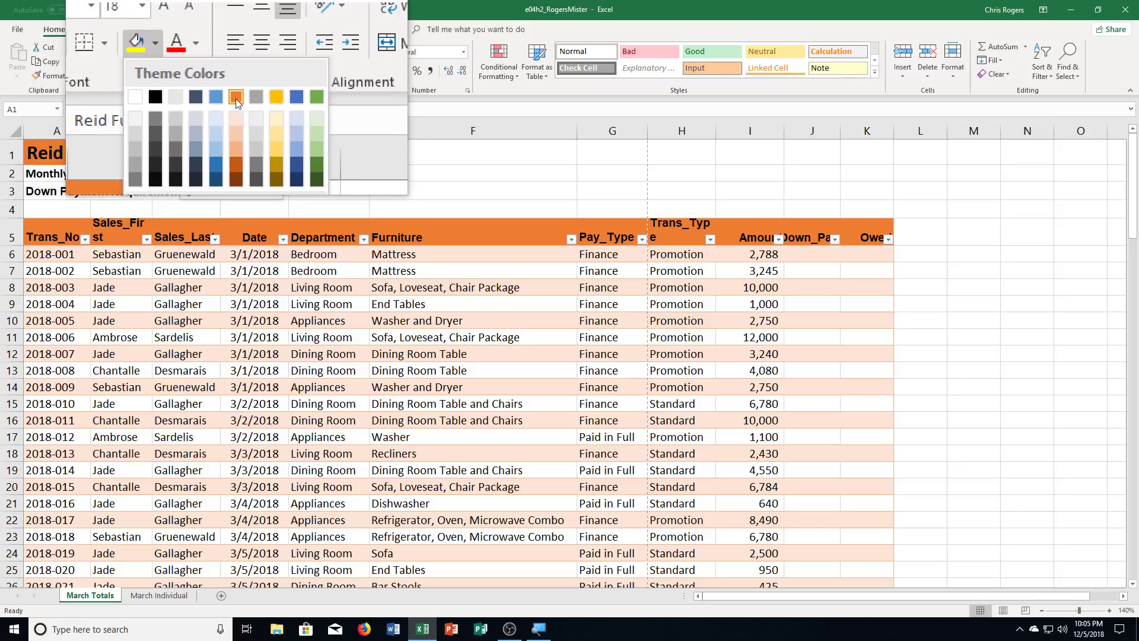
{"action": "left_click", "coordinate": [236, 99]}
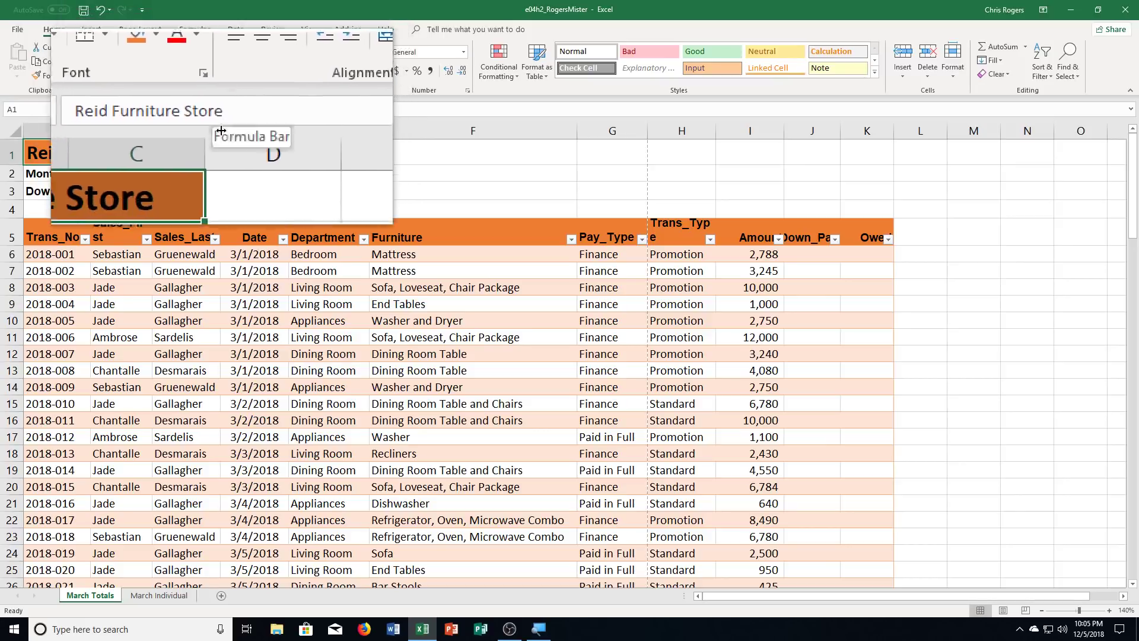
Save the workbook and scroll through the orange-styled table to check it
{"action": "left_click", "coordinate": [84, 10]}
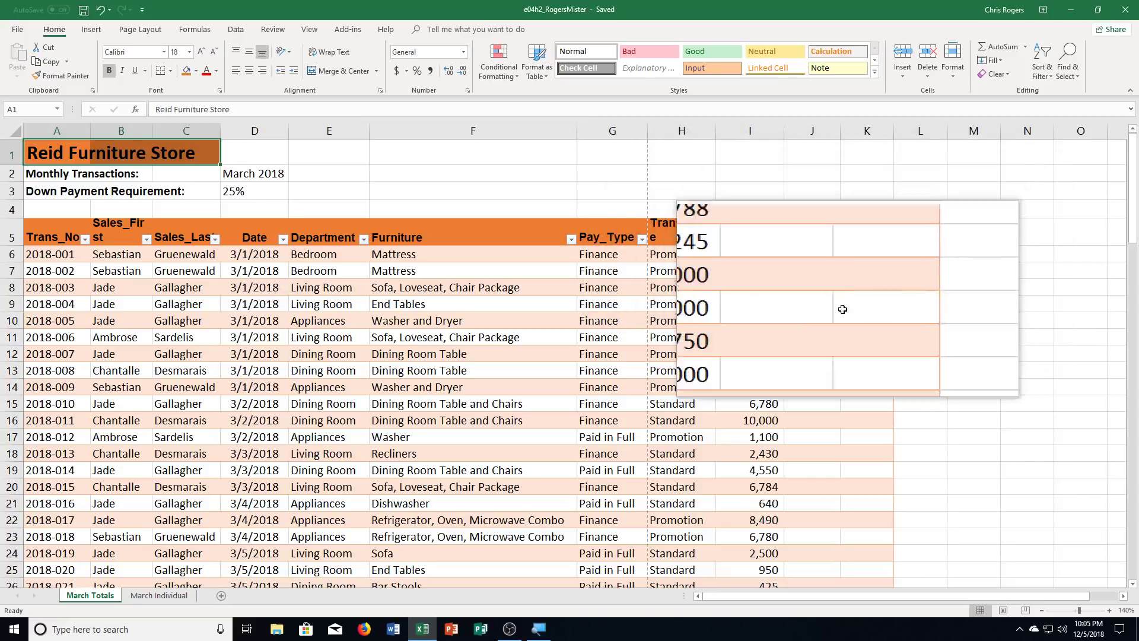
{"action": "scroll", "coordinate": [849, 409], "scroll_direction": "down", "scroll_amount": 2}
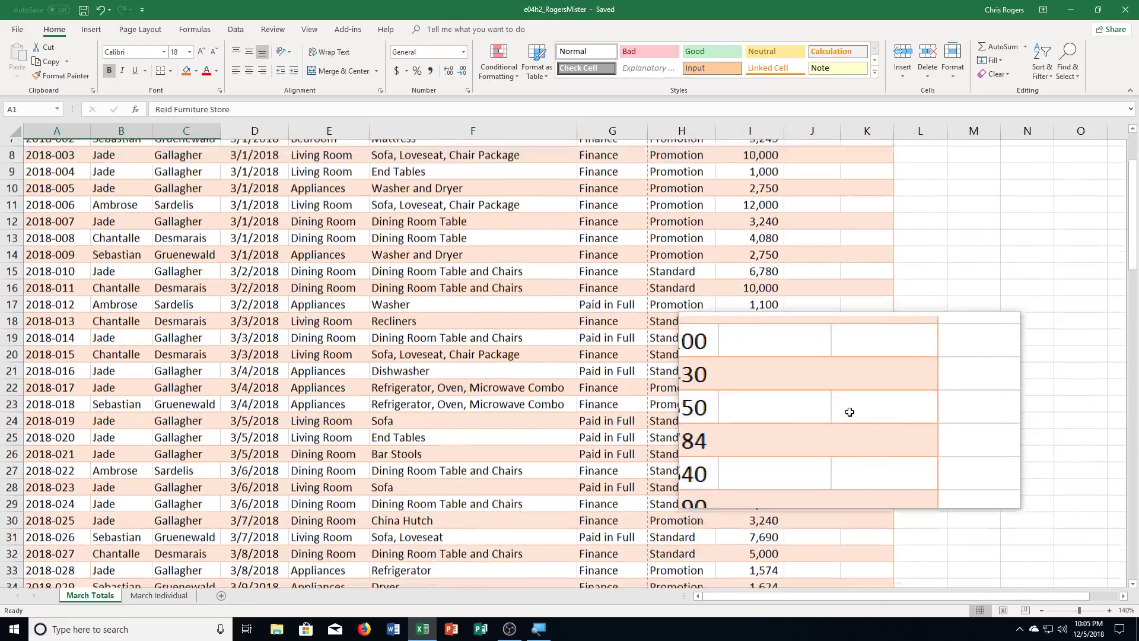
{"action": "scroll", "coordinate": [849, 412], "scroll_direction": "down", "scroll_amount": 8}
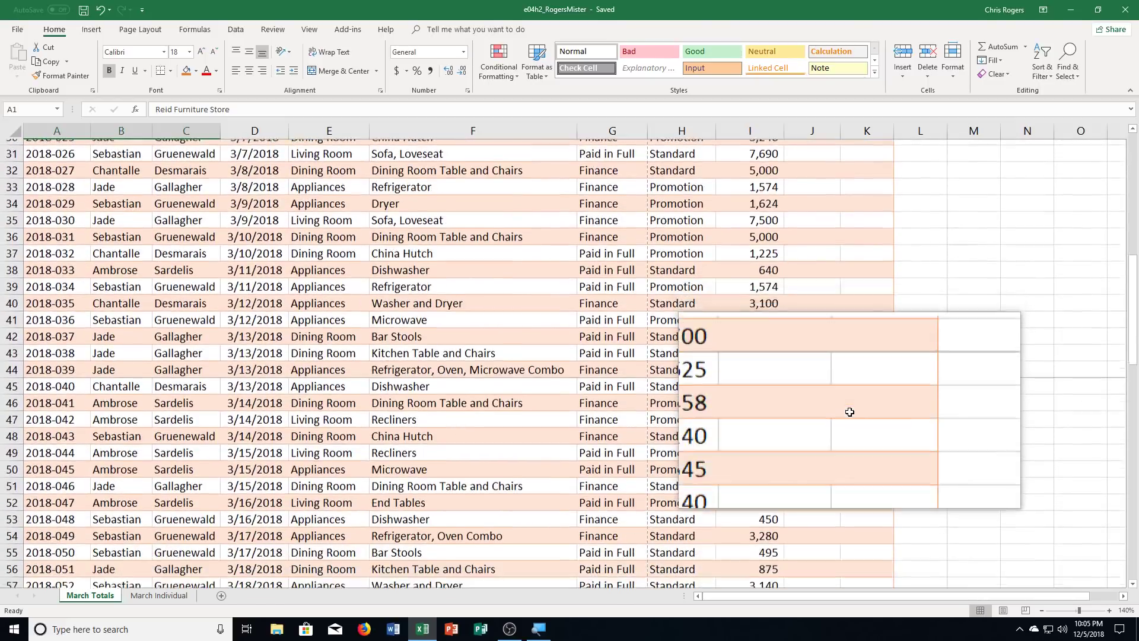
{"action": "scroll", "coordinate": [850, 412], "scroll_direction": "down", "scroll_amount": 13}
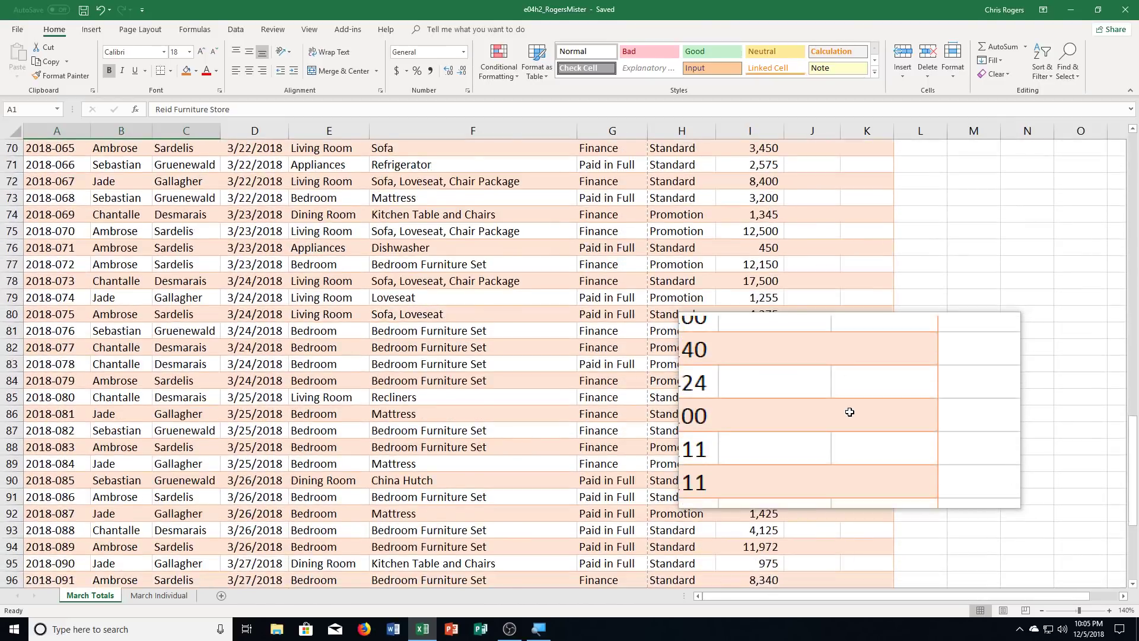
{"action": "scroll", "coordinate": [849, 411], "scroll_direction": "down", "scroll_amount": 7}
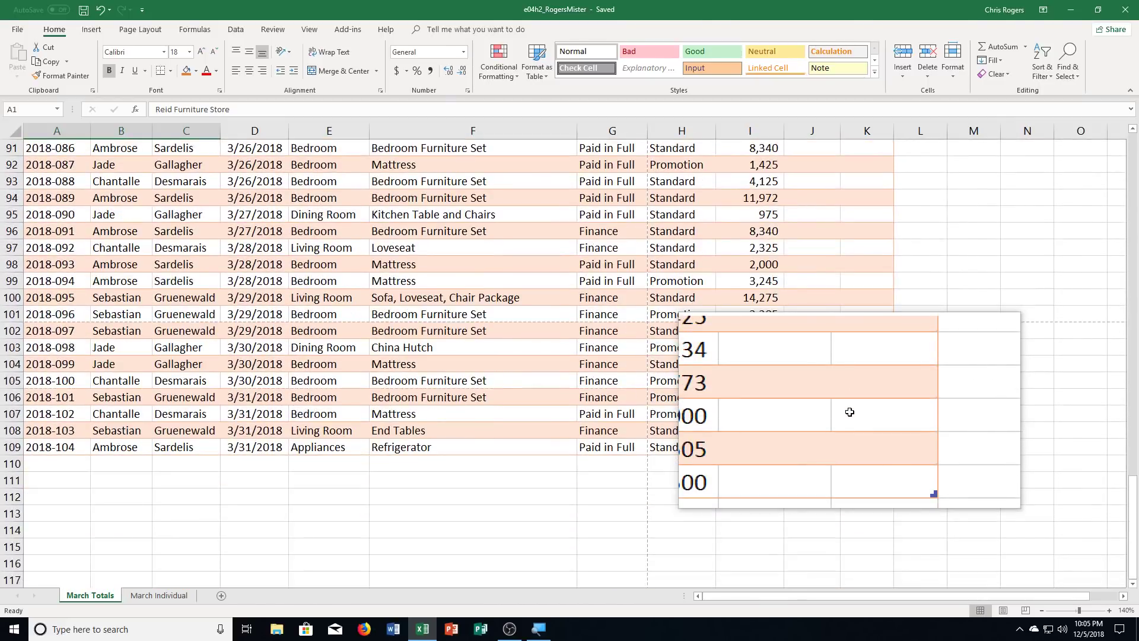
{"action": "scroll", "coordinate": [850, 412], "scroll_direction": "up", "scroll_amount": 11}
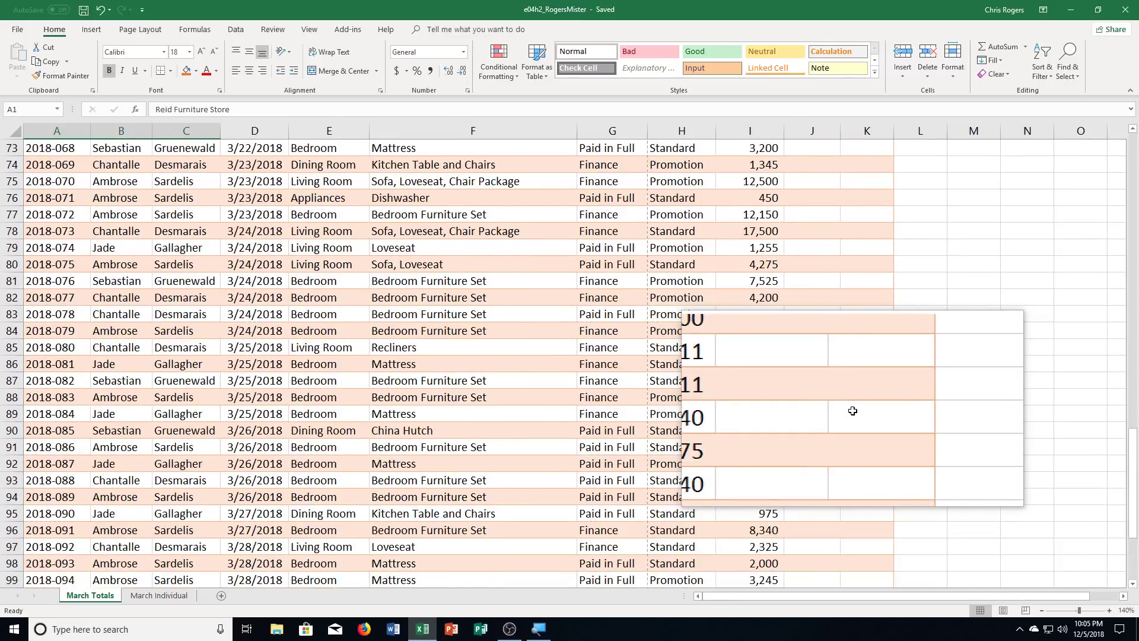
{"action": "scroll", "coordinate": [848, 414], "scroll_direction": "up", "scroll_amount": 19}
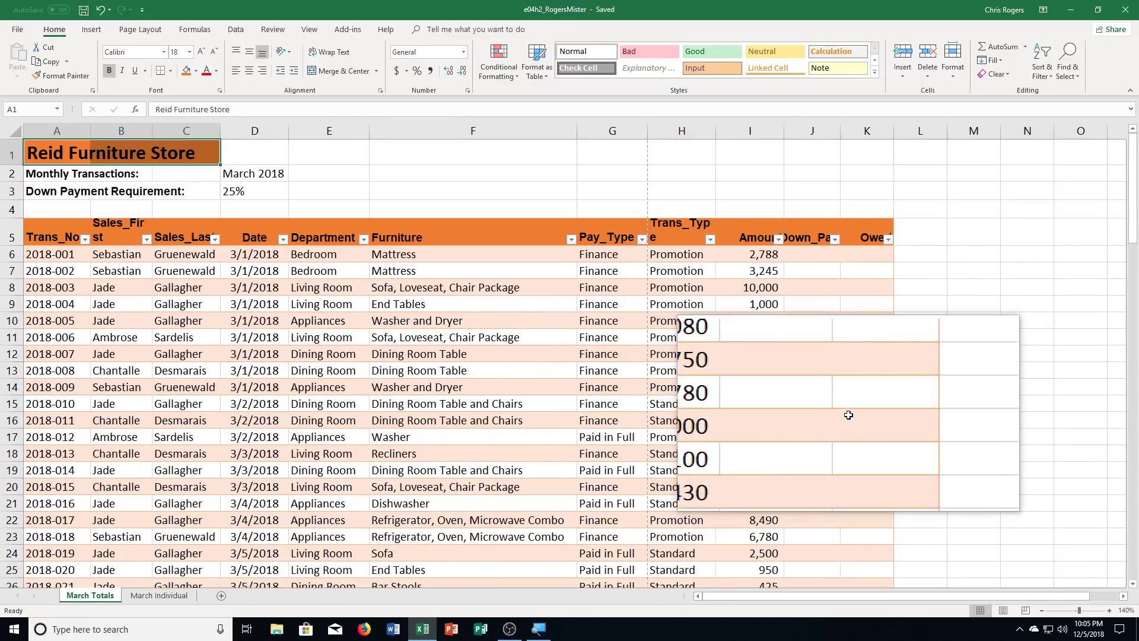